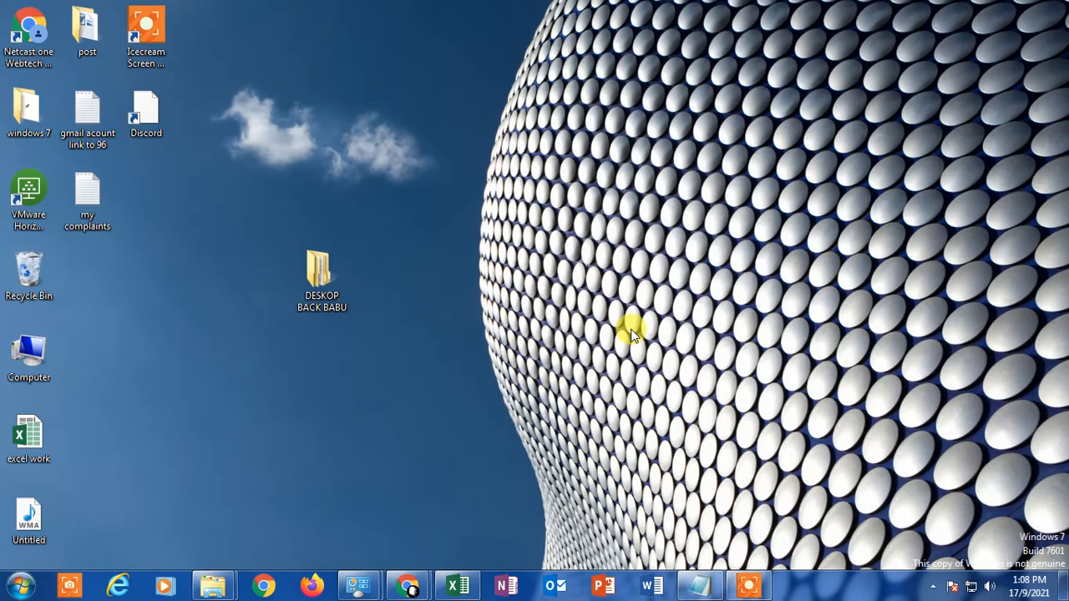
Step: Switch to the open "excel work" workbook in Excel and select the empty cell F6 beside the table
click(457, 584)
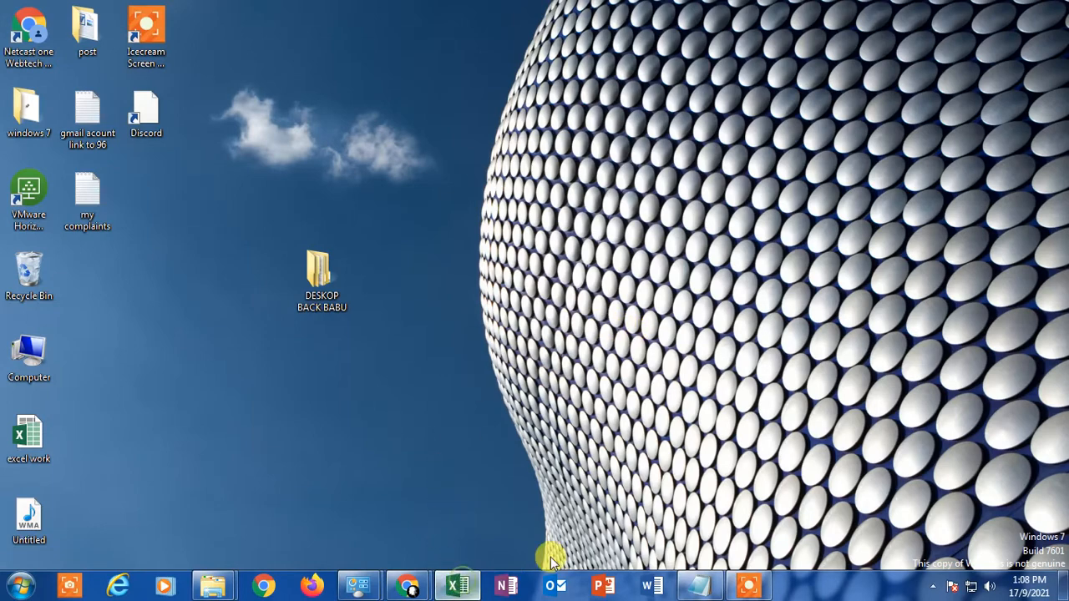
click(105, 239)
drag(91, 185, 718, 370)
click(872, 311)
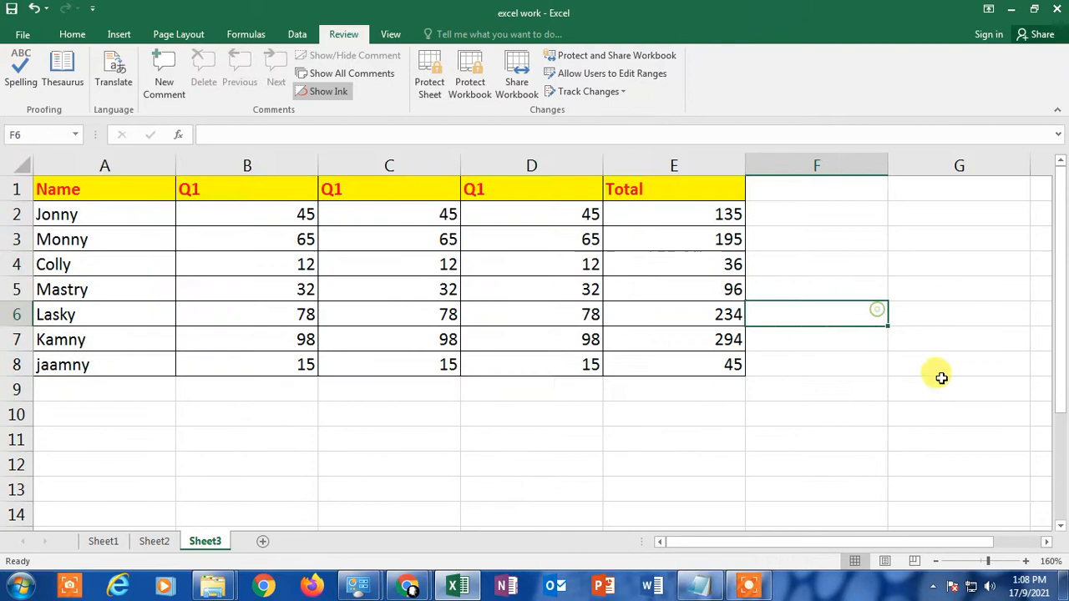
click(24, 34)
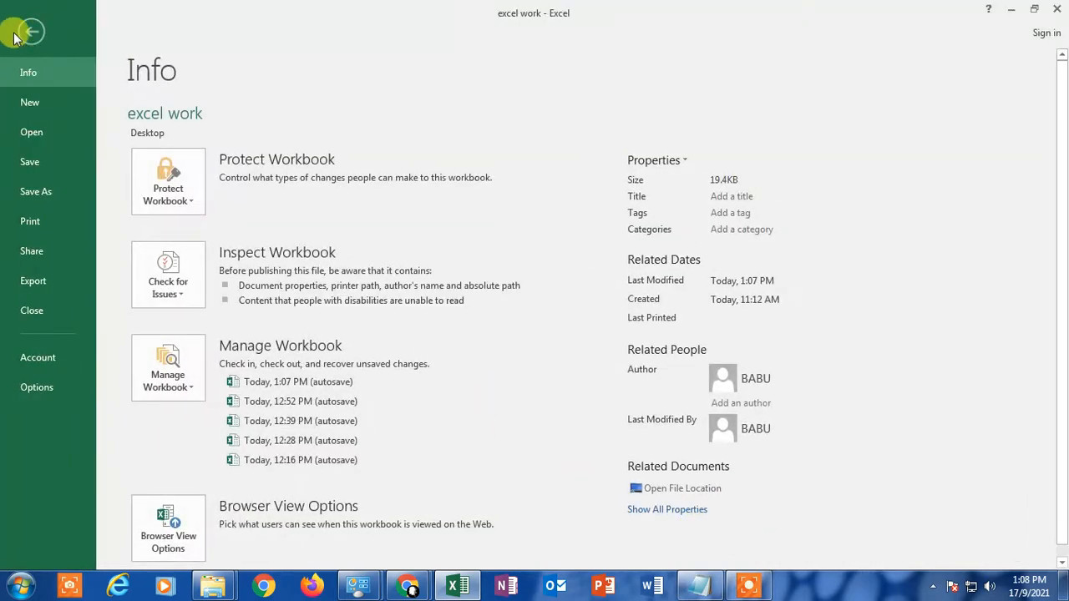
click(24, 30)
click(483, 406)
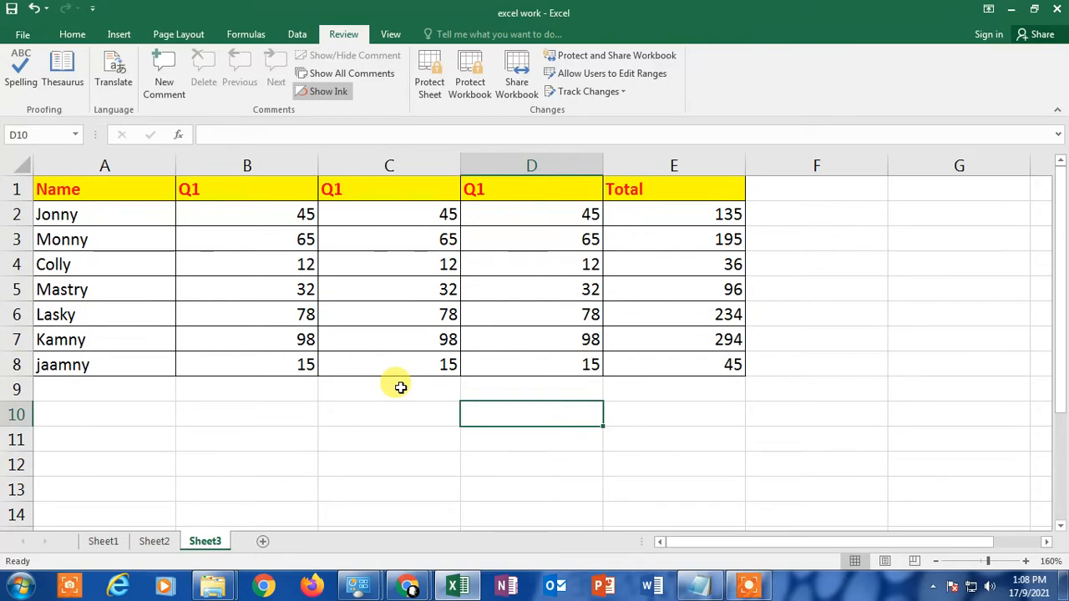
click(23, 34)
click(25, 32)
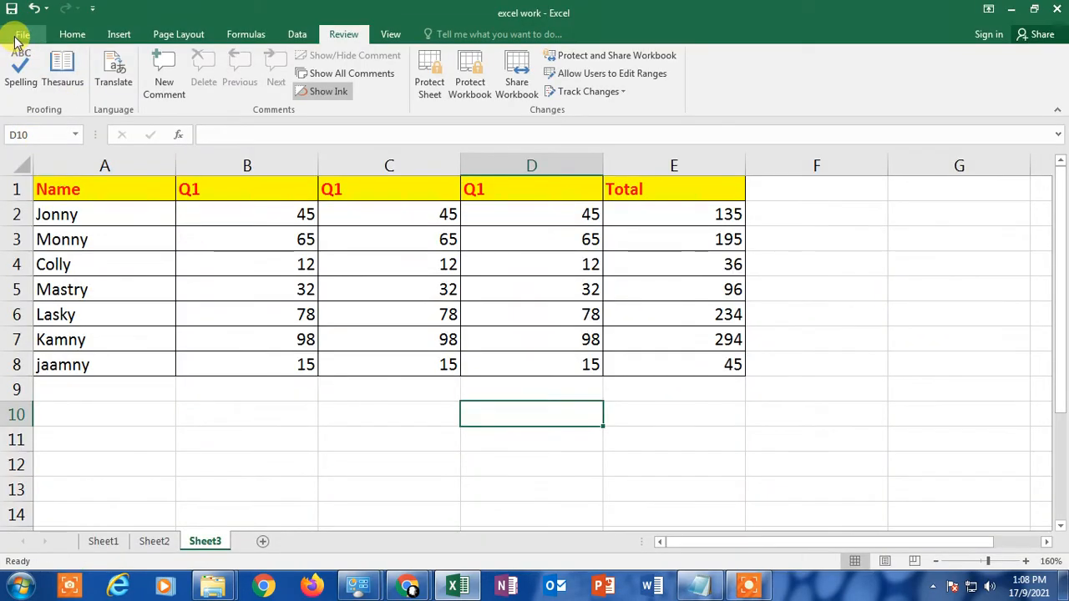
click(20, 35)
click(23, 32)
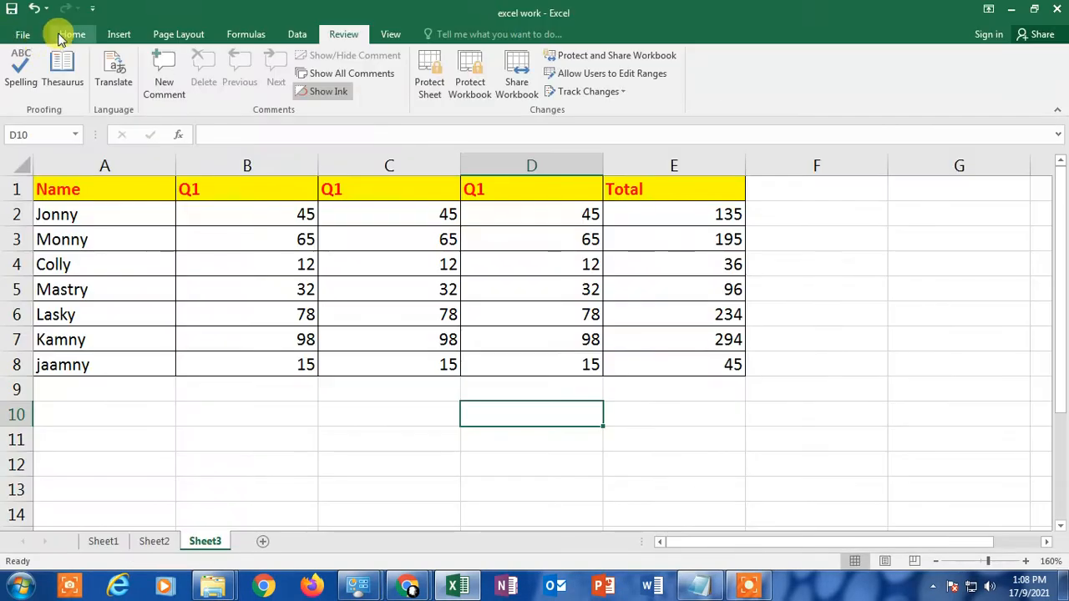
click(70, 34)
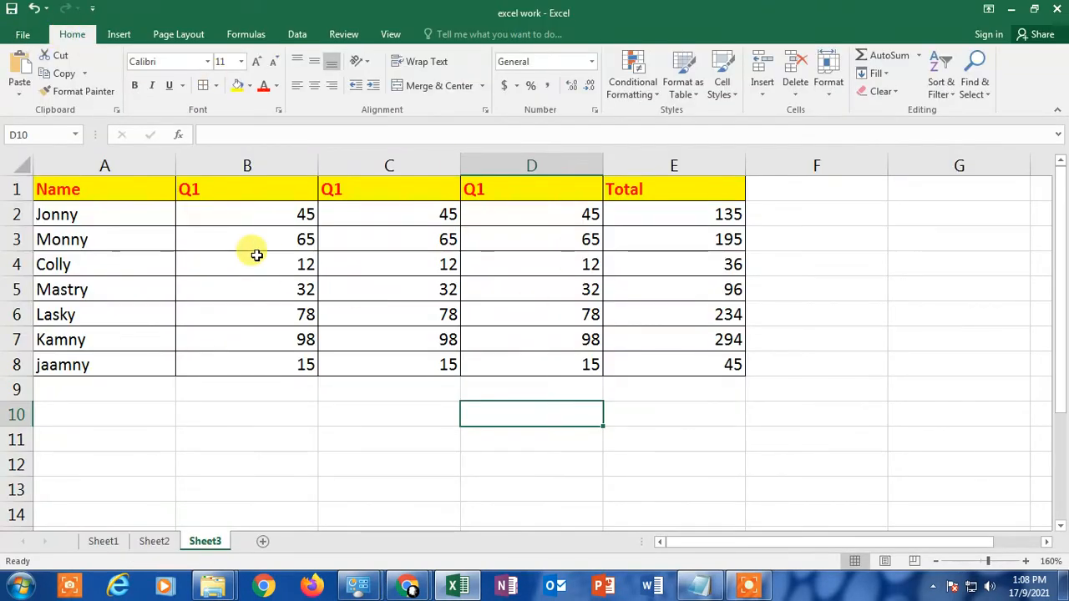
click(522, 365)
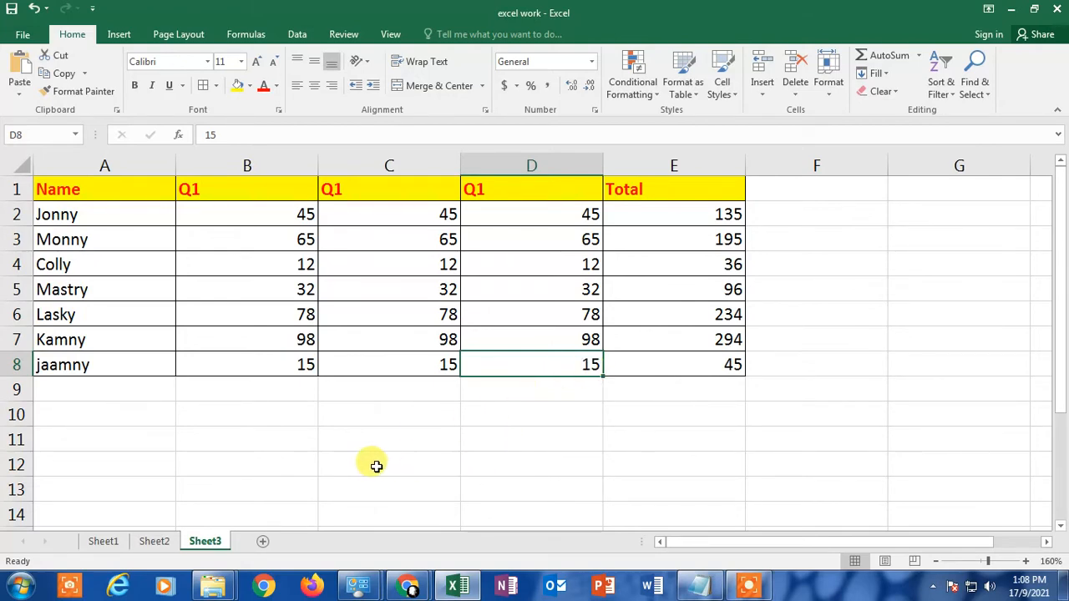
click(211, 296)
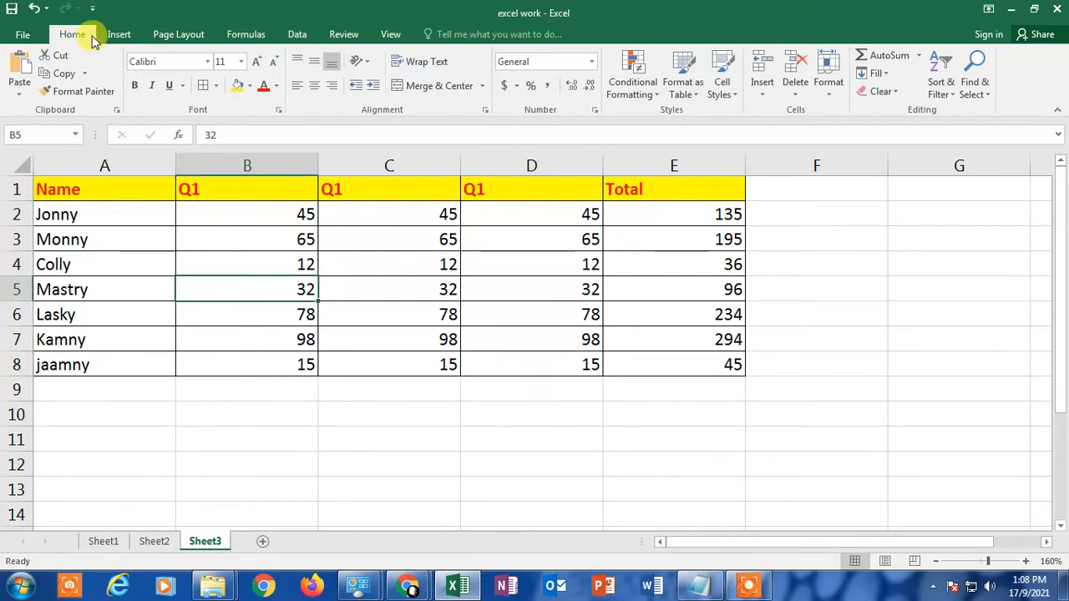
Step: Look at the Track Changes options among the workbook's review commands
click(343, 35)
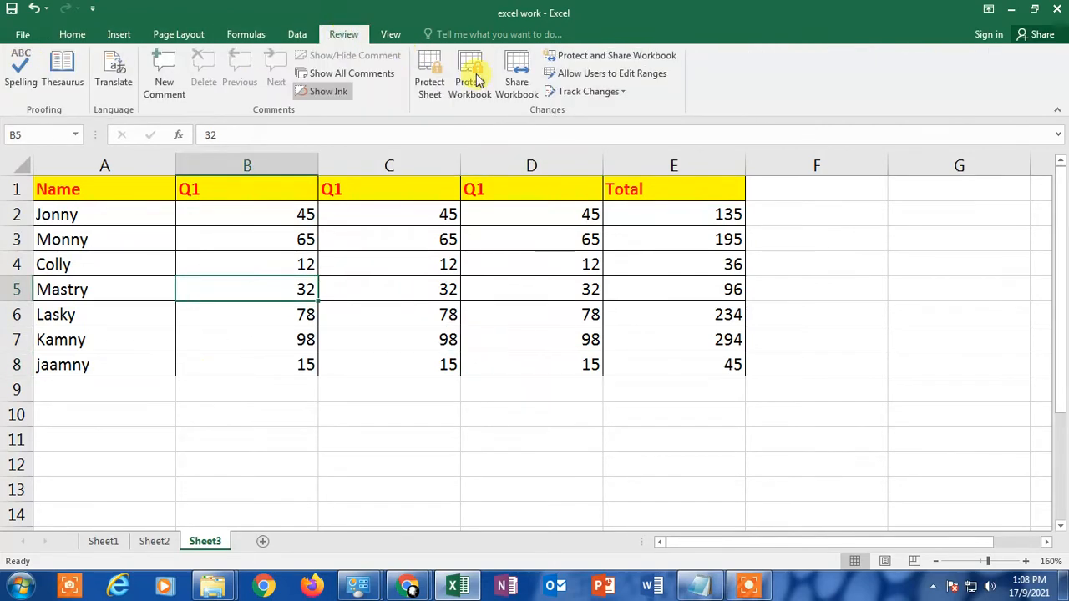
click(618, 94)
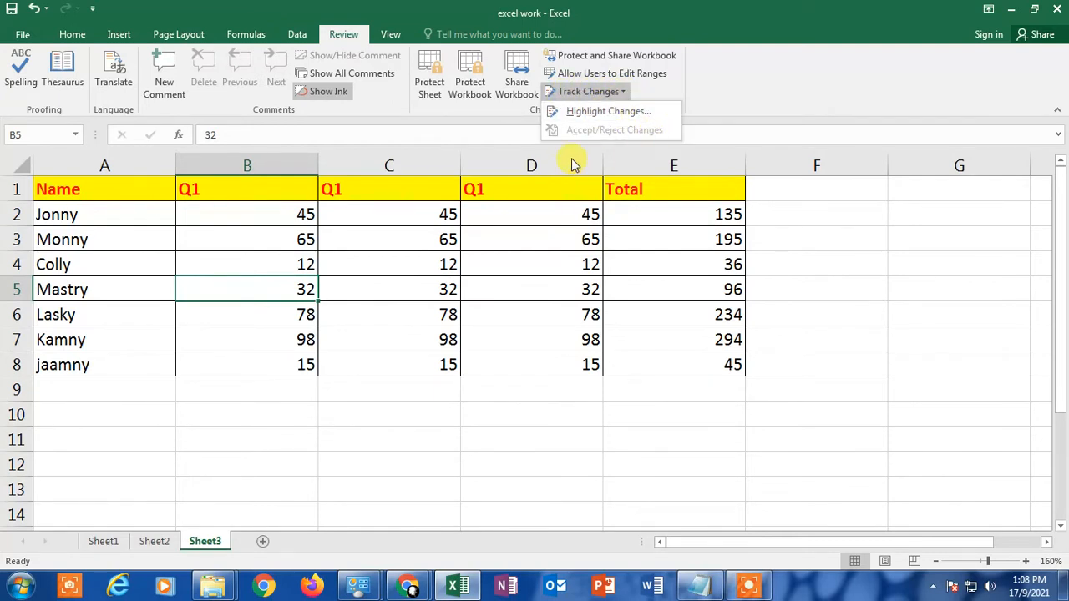
click(711, 86)
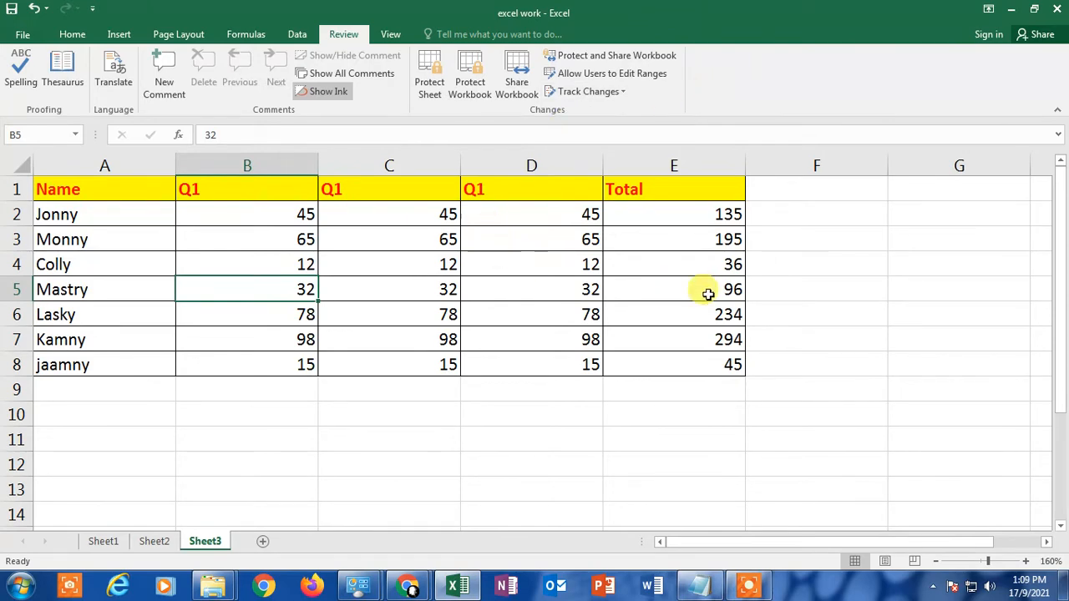
Step: Open the ribbon customization options and examine which commands the Review tab's Changes group contains
right_click(344, 39)
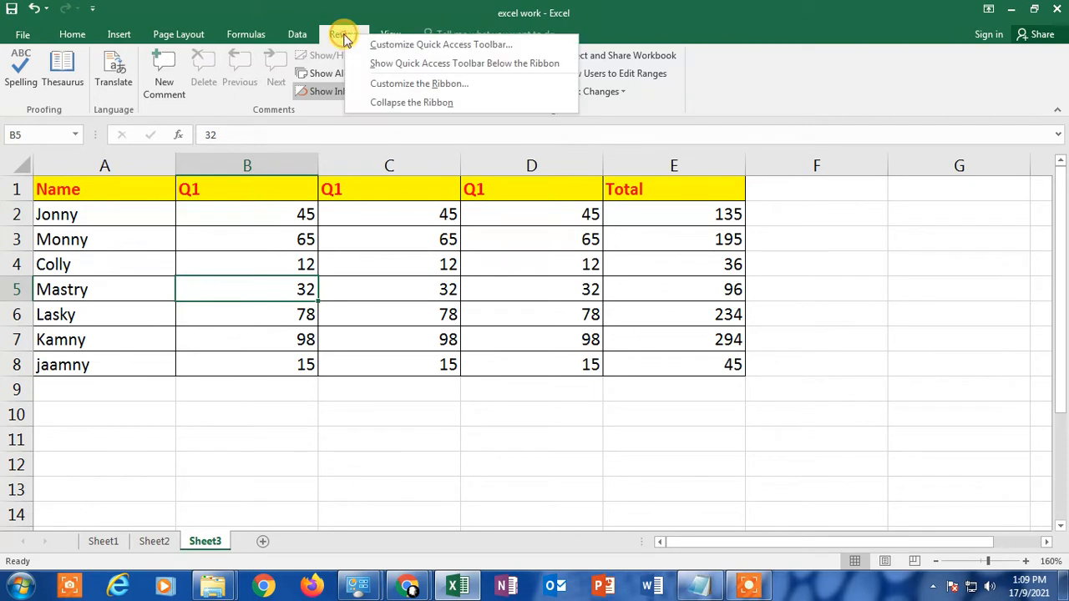
click(447, 84)
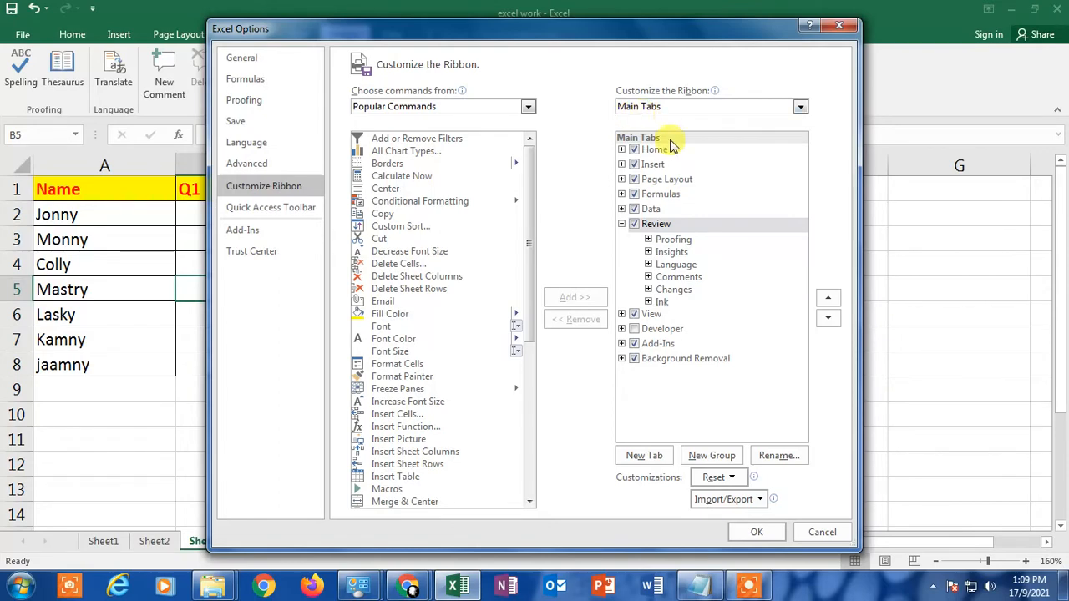
click(658, 225)
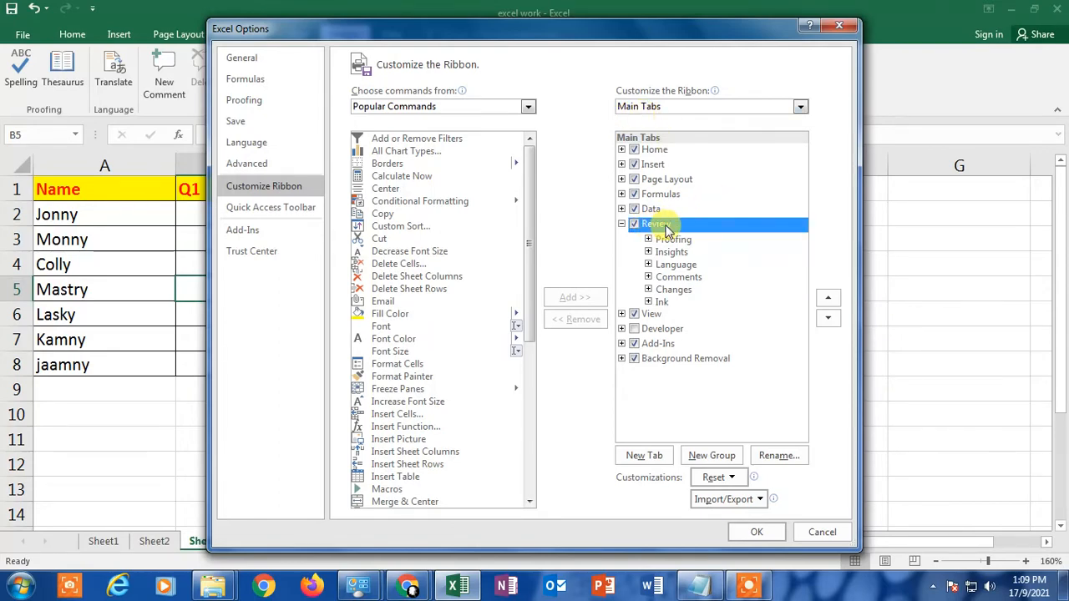
click(648, 290)
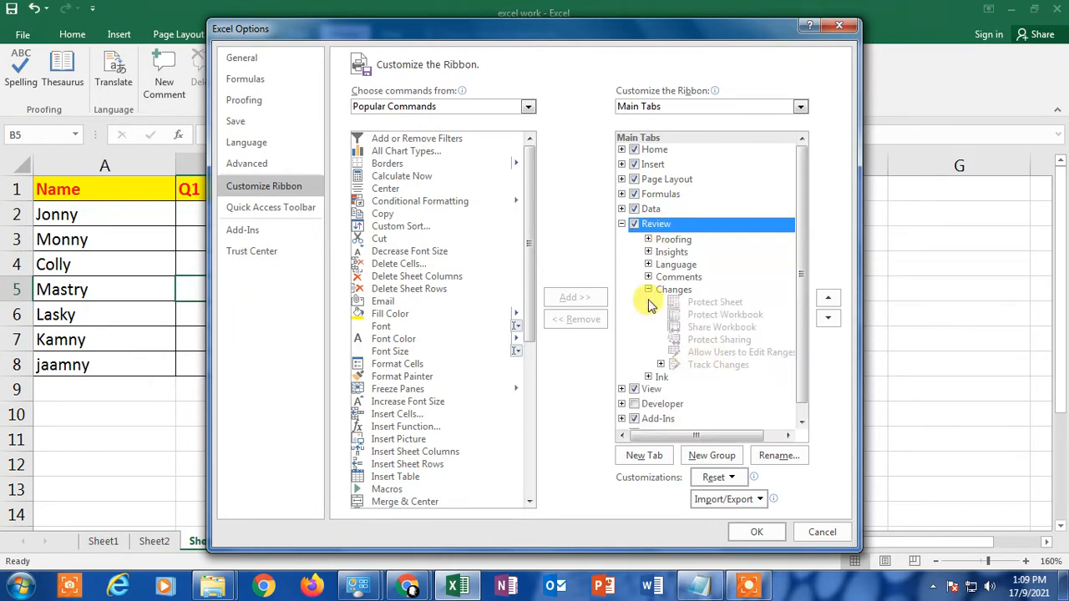
click(649, 290)
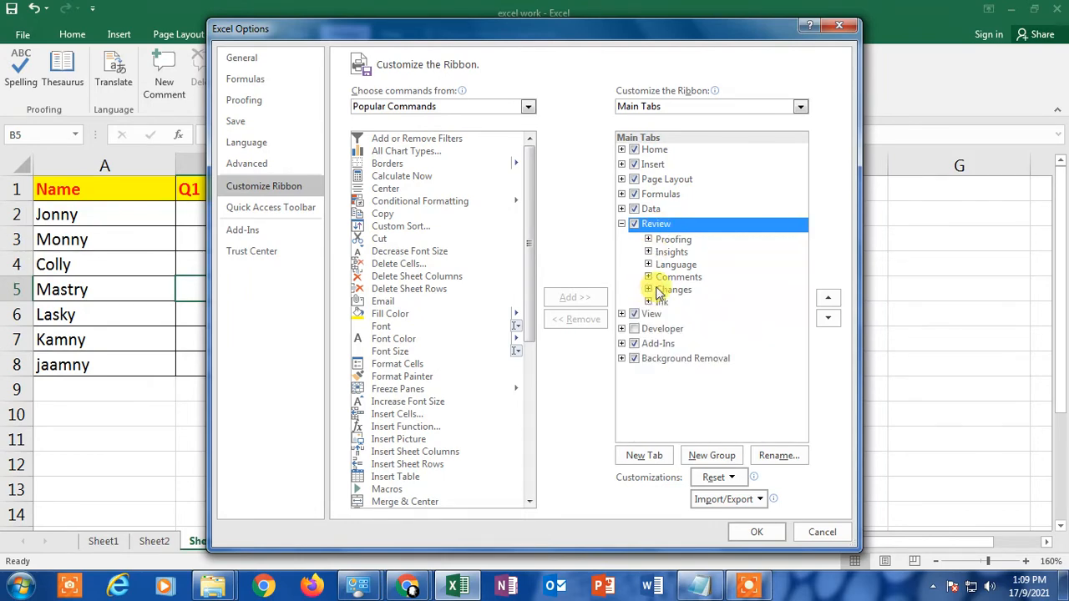
Step: Add a new custom ribbon tab after Review and remove its empty custom group
click(641, 455)
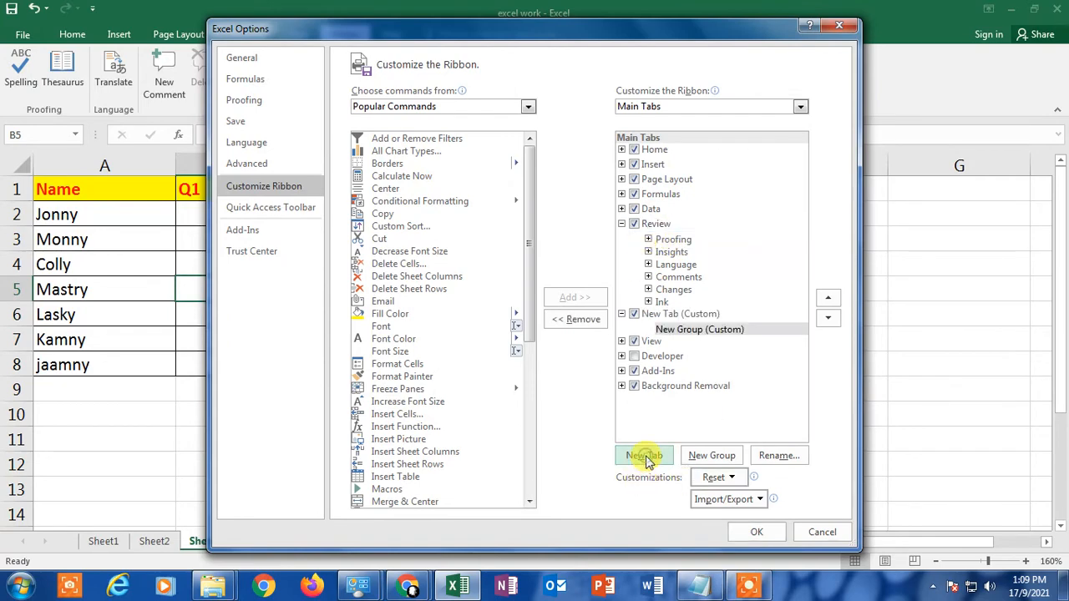
click(704, 330)
right_click(704, 331)
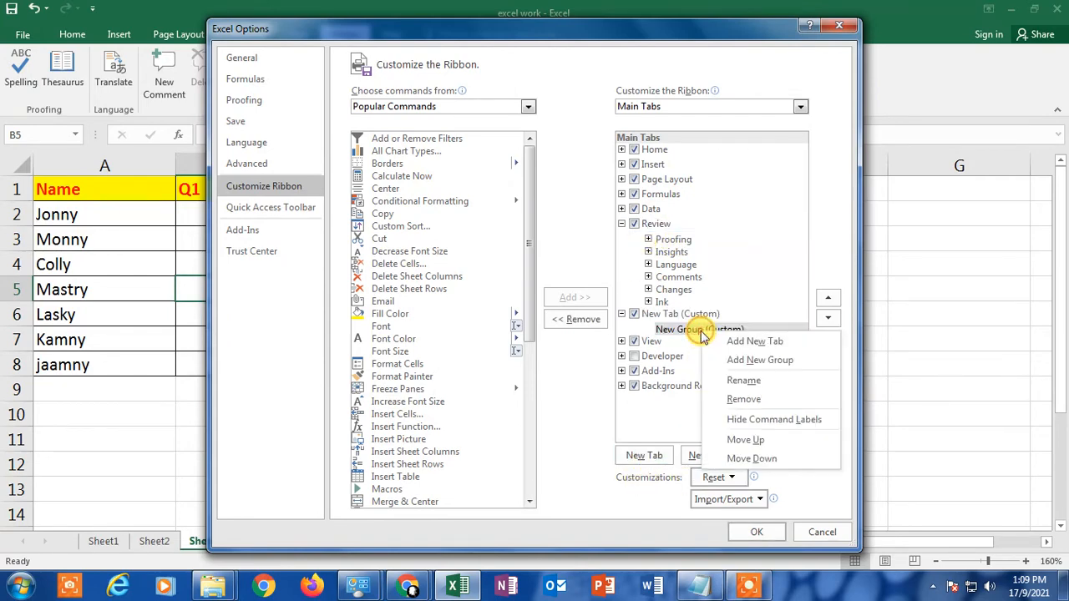
click(743, 401)
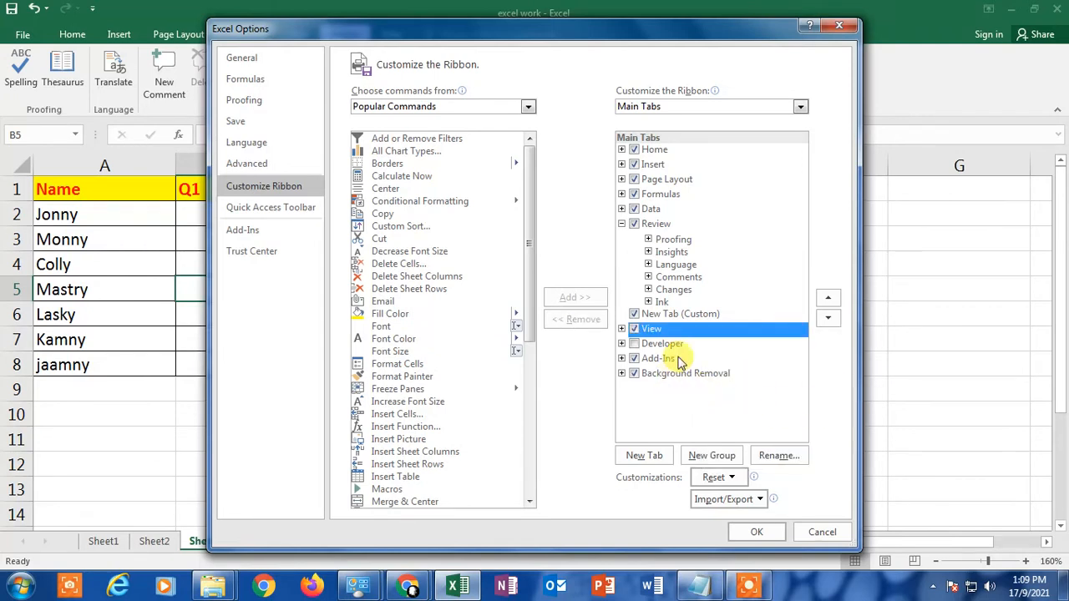
Step: Rename the new custom ribbon tab as "track changes legency"
click(684, 315)
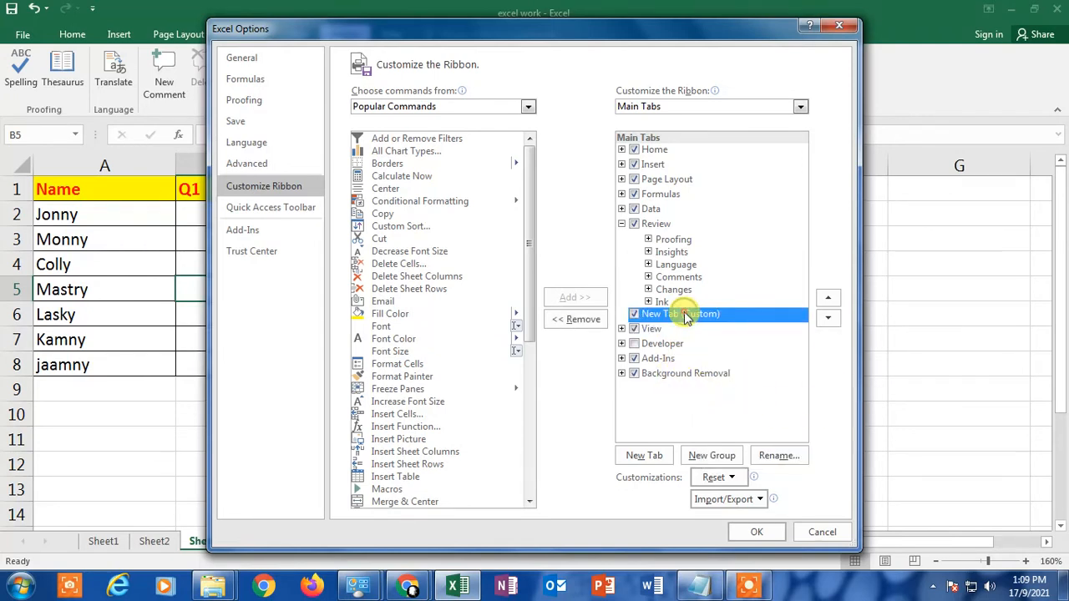
right_click(684, 314)
click(733, 361)
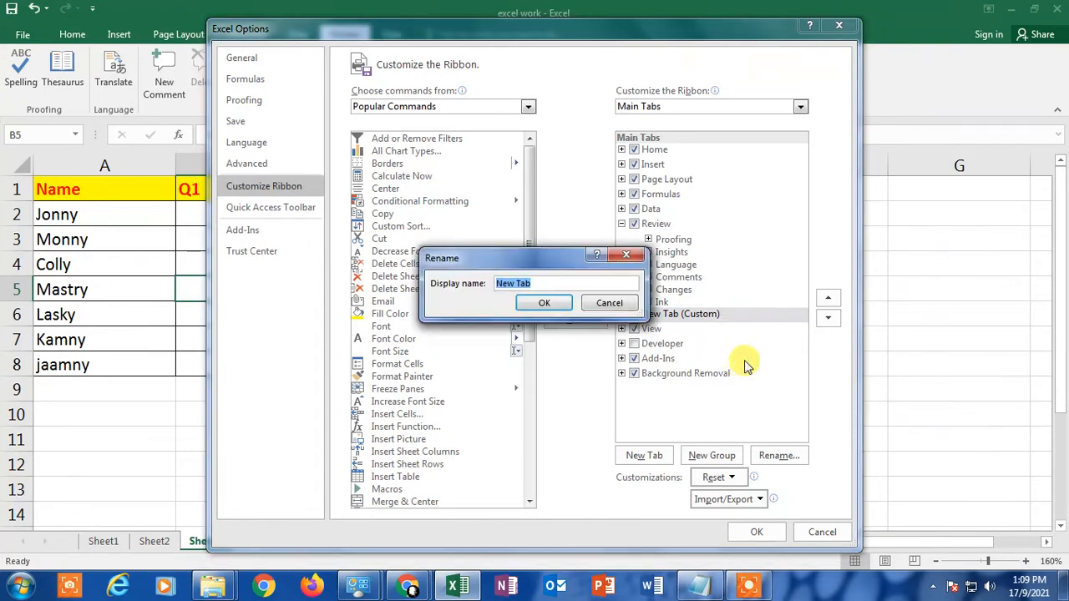
text(track changes legency)
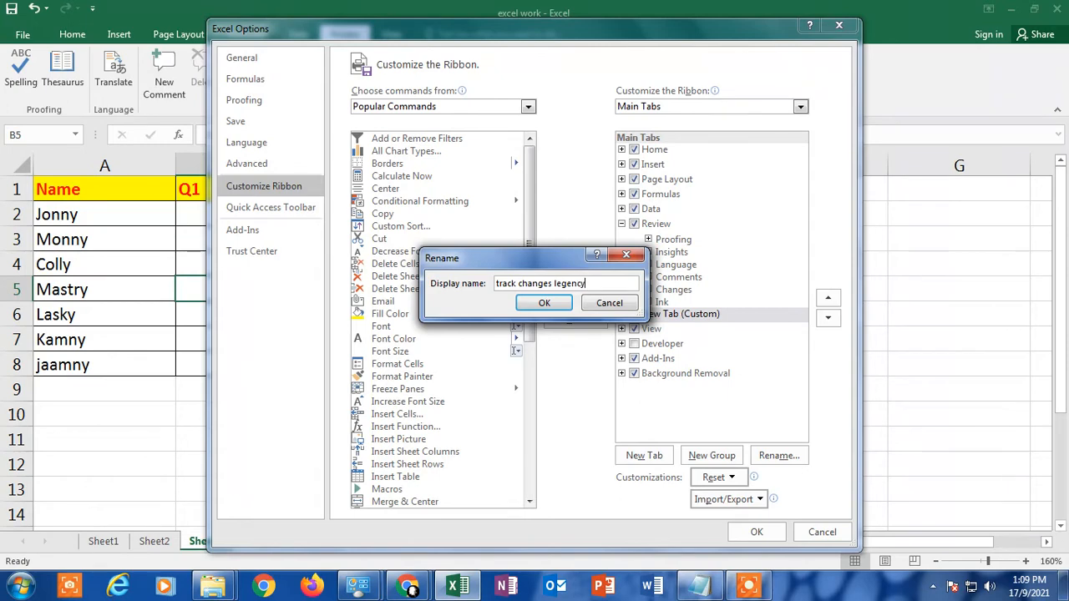
key(Return)
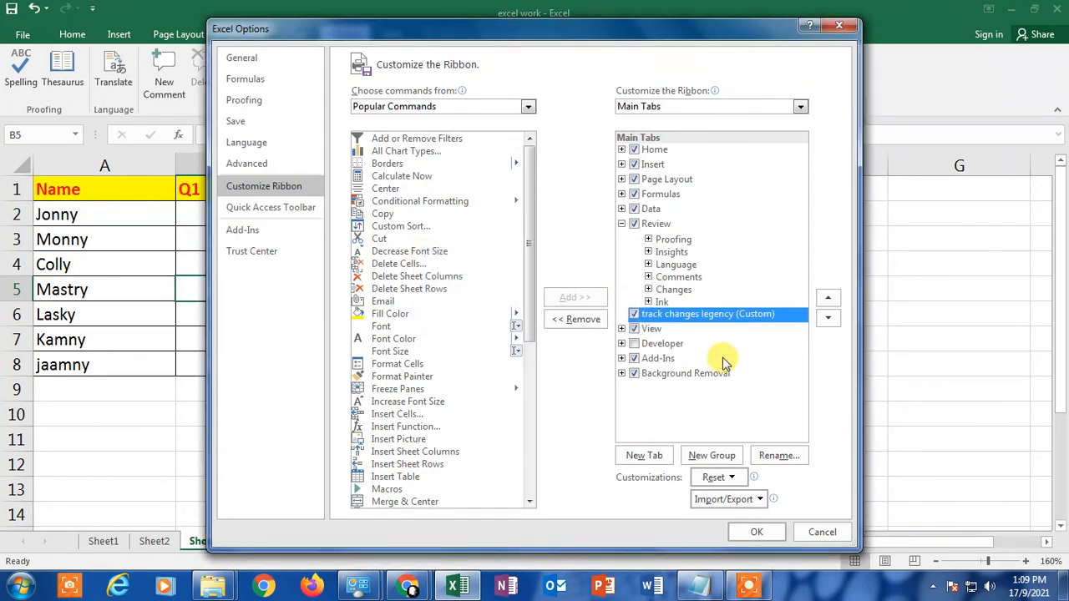
Step: Look through the popular commands and the Review tab's Changes group for a track changes command
scroll(399, 349, down, 2)
scroll(399, 349, down, 7)
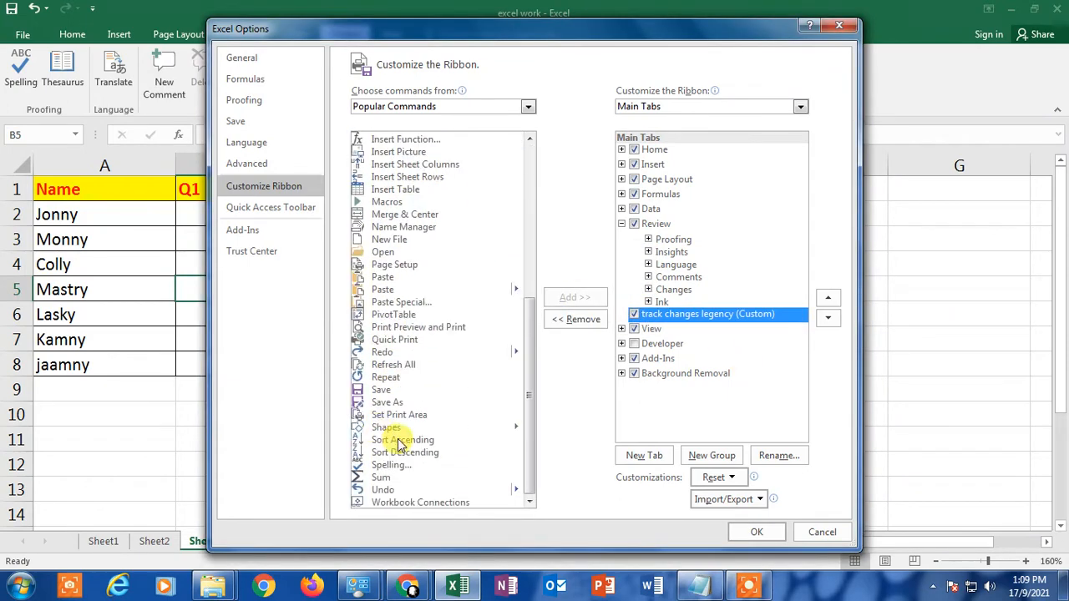
click(393, 451)
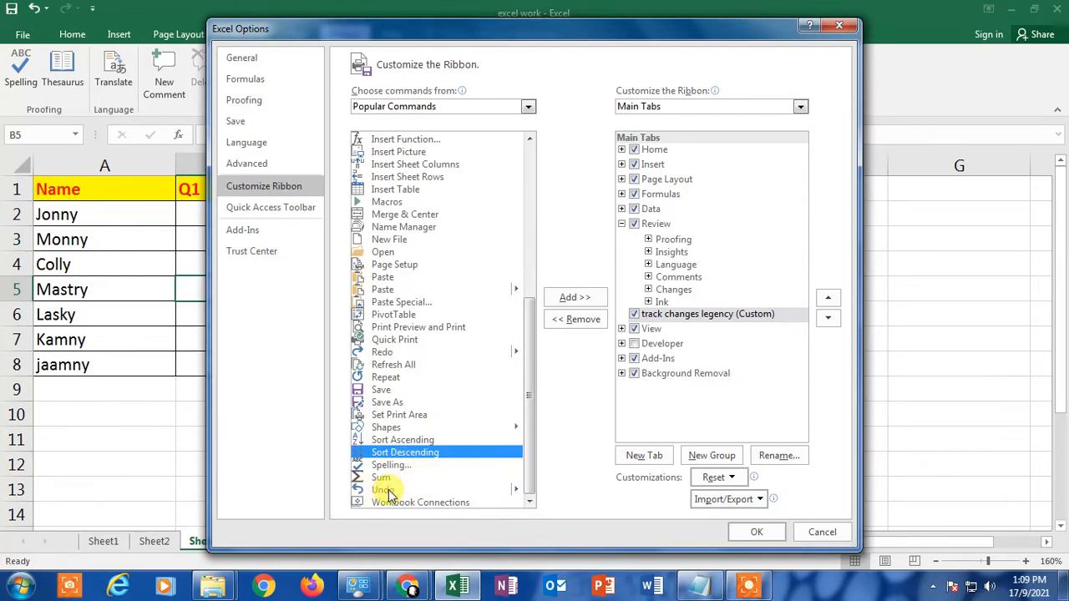
click(648, 289)
click(648, 289)
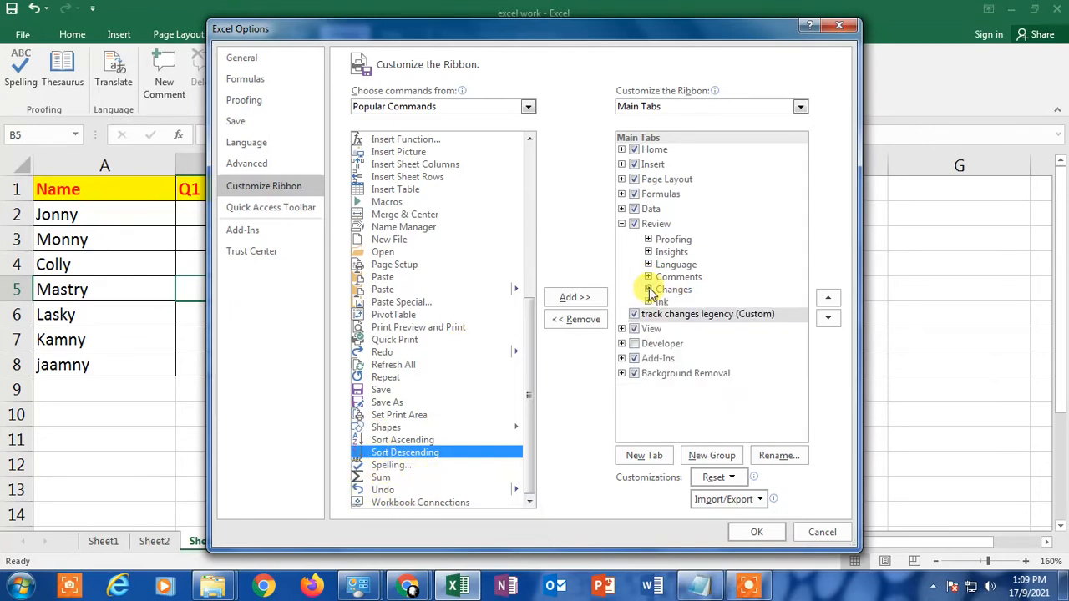
click(409, 464)
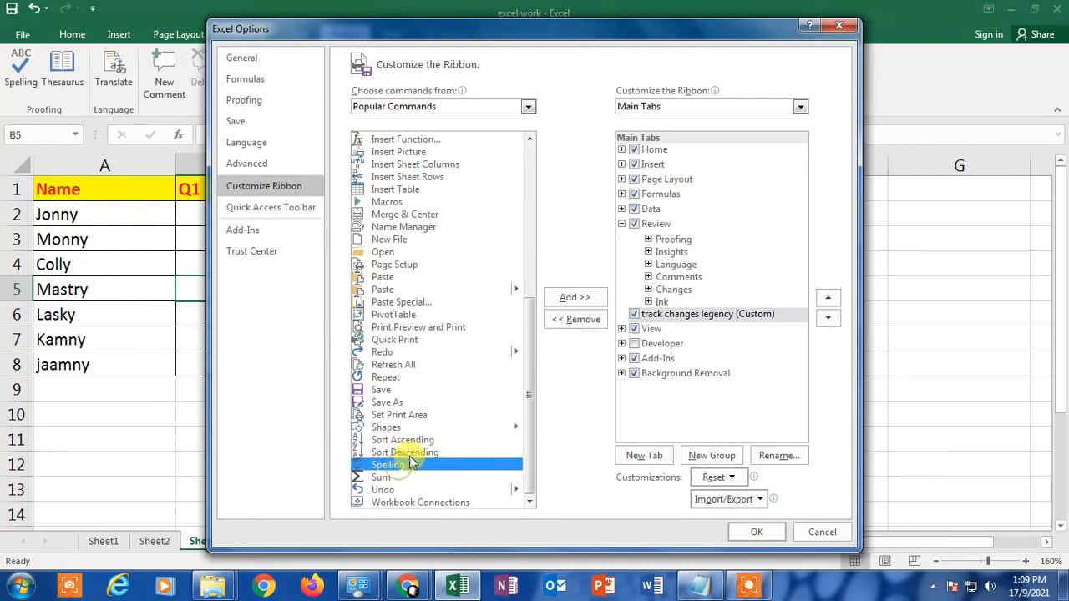
click(409, 454)
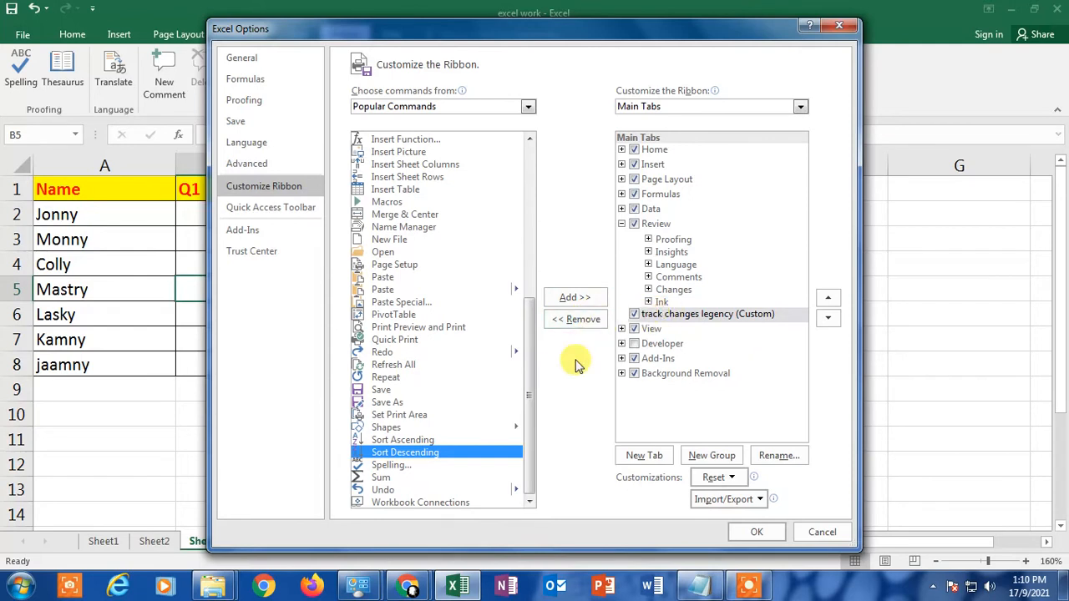
Step: Remove the custom "track changes legency" tab from the ribbon and accept the Excel options
click(727, 343)
click(639, 314)
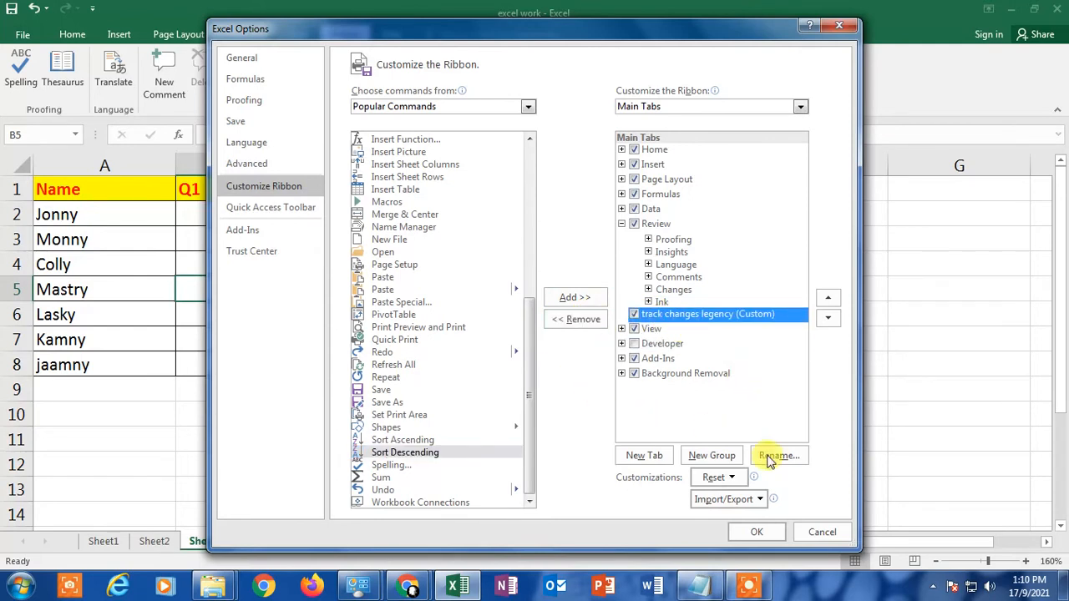
right_click(710, 321)
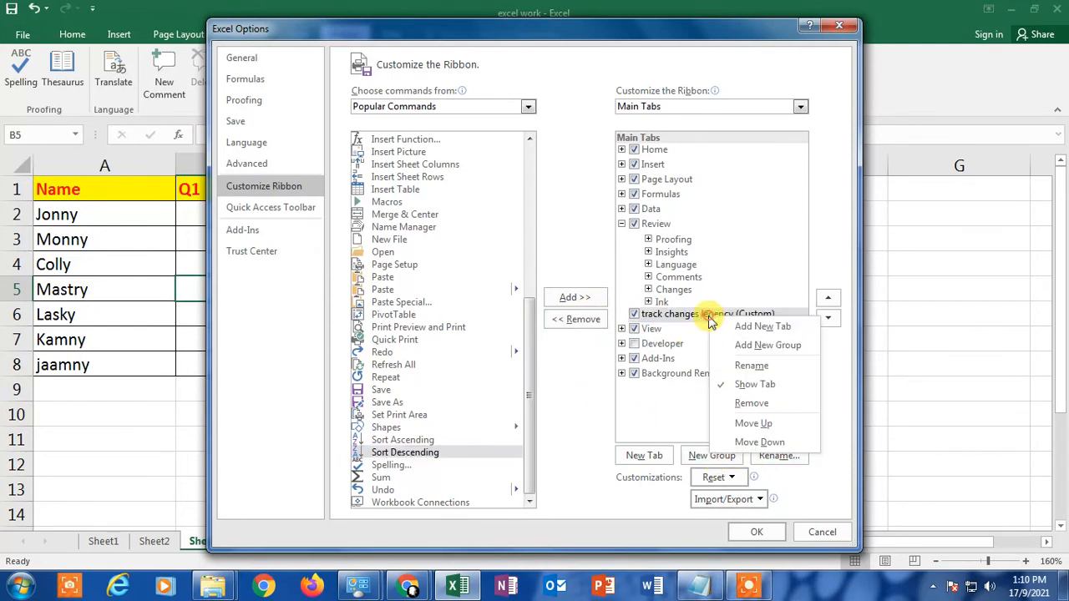
click(759, 416)
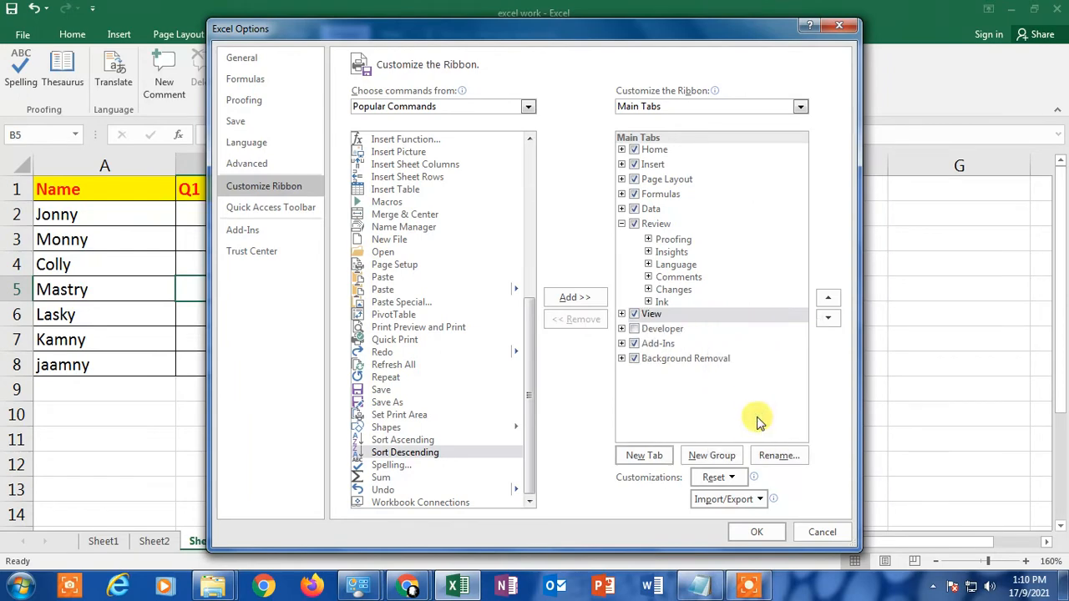
click(757, 532)
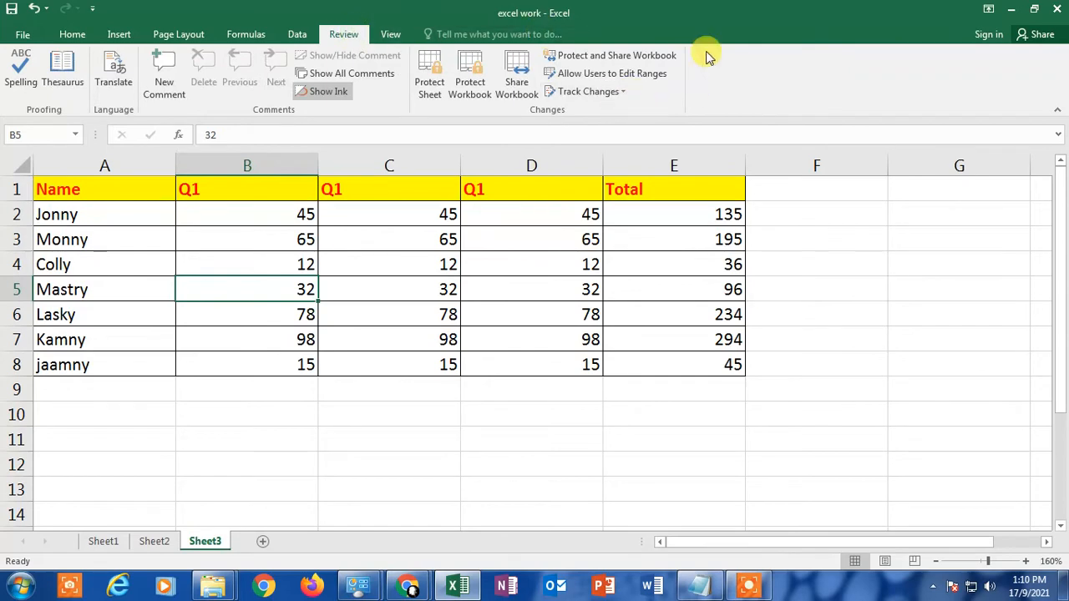
click(273, 441)
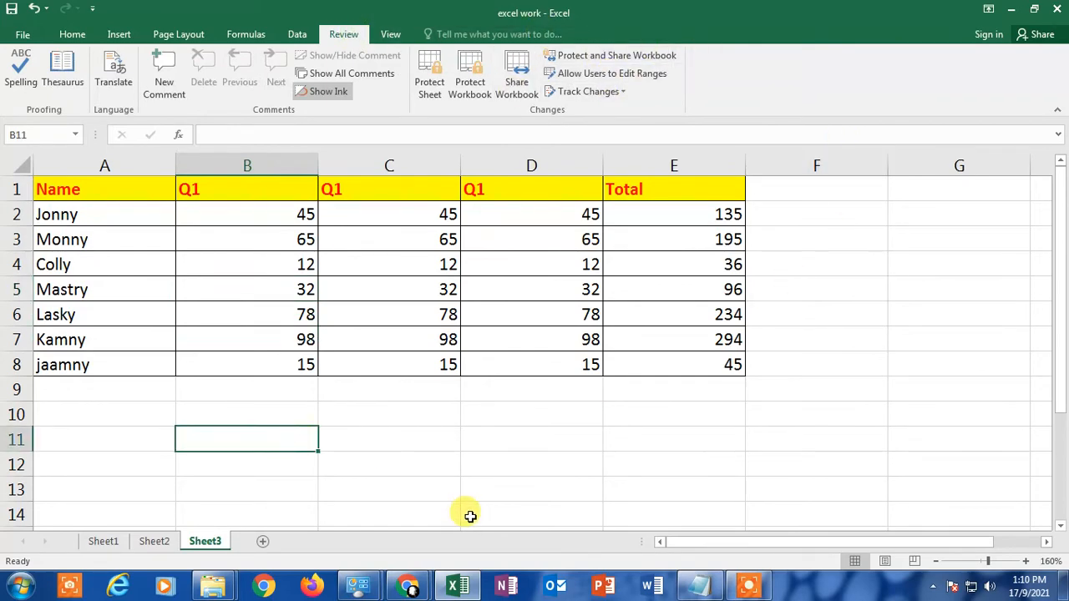
click(540, 515)
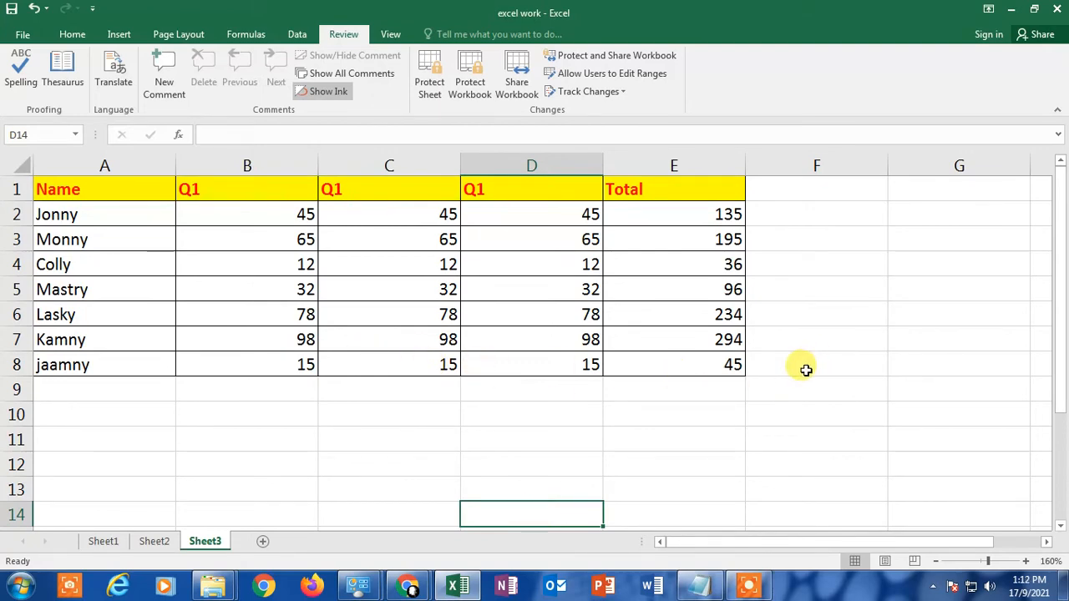
Step: Open the Highlight Changes settings for the workbook and enable tracking changes while editing
drag(449, 461, 463, 460)
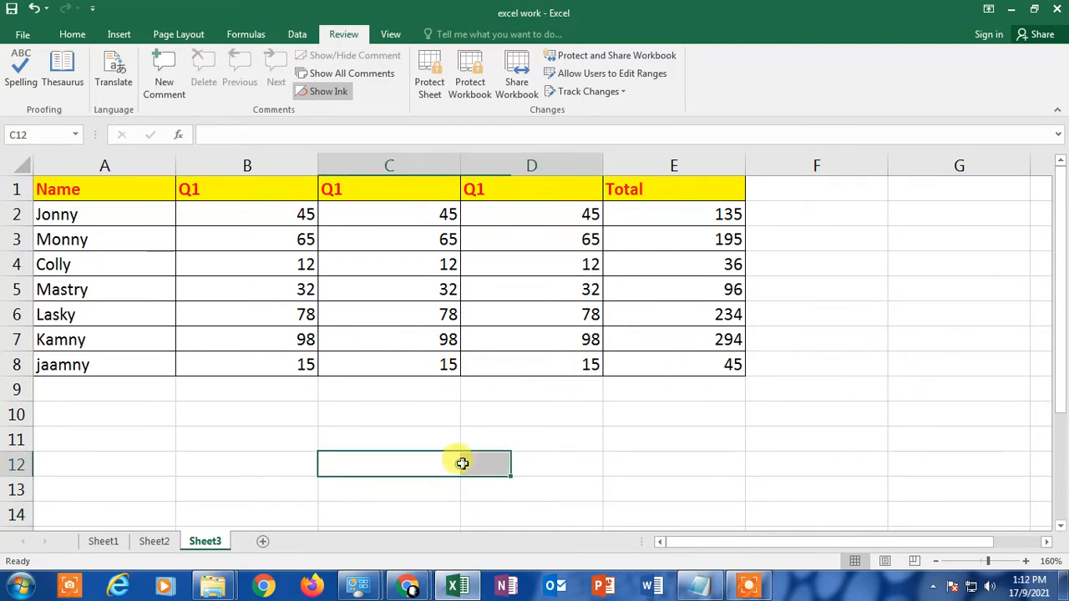
click(298, 312)
click(205, 217)
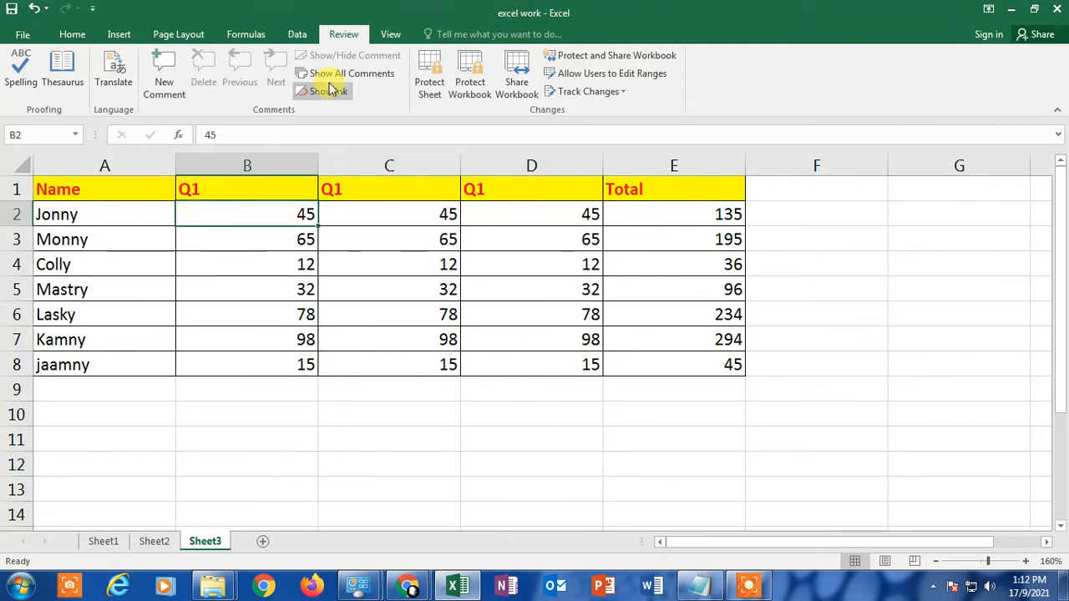
click(590, 96)
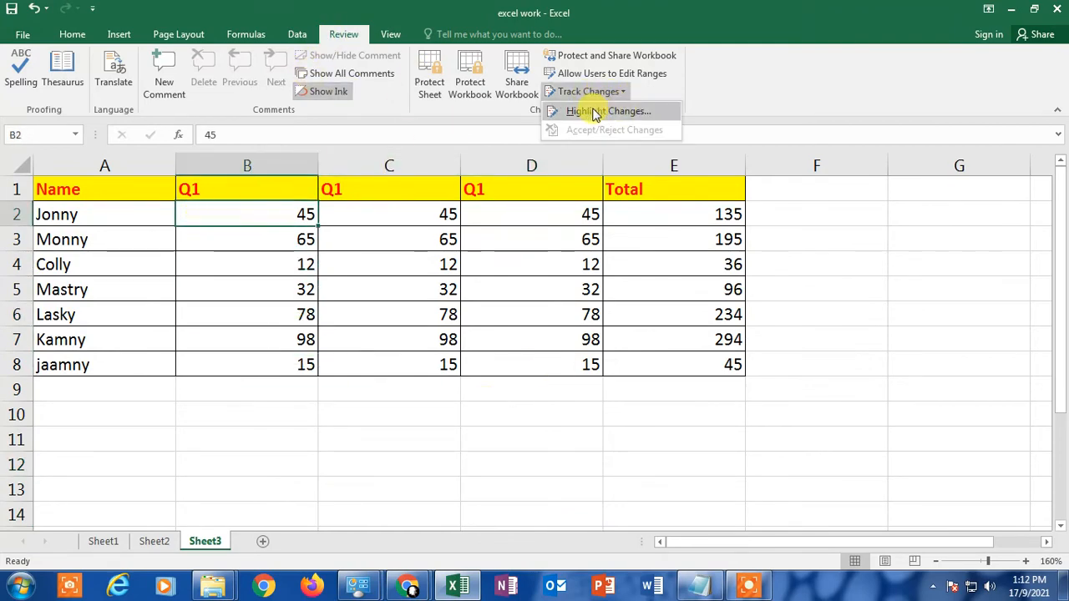
click(616, 110)
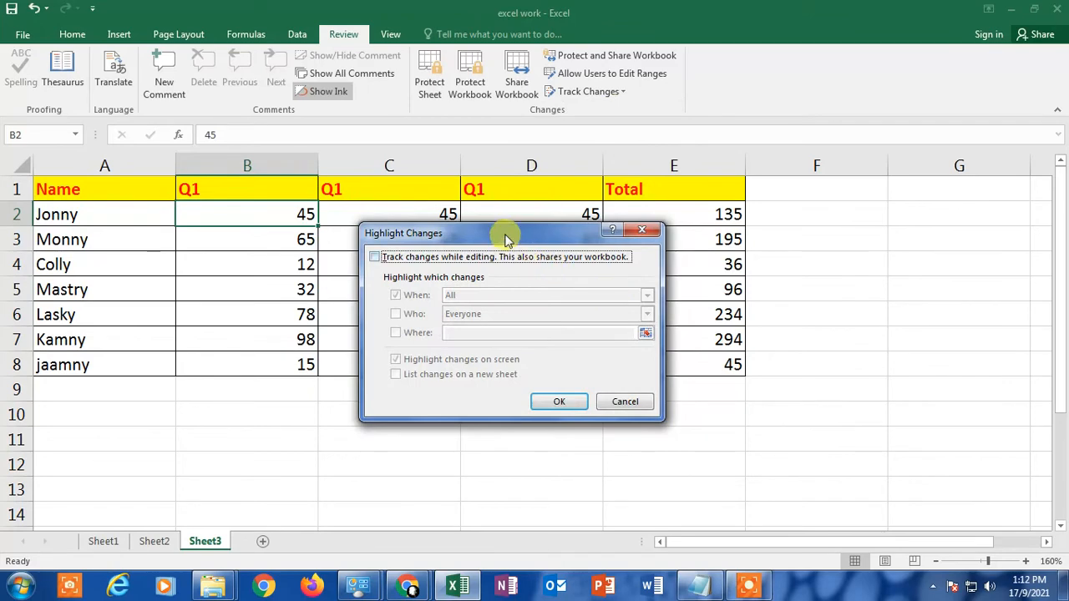
drag(508, 231, 697, 164)
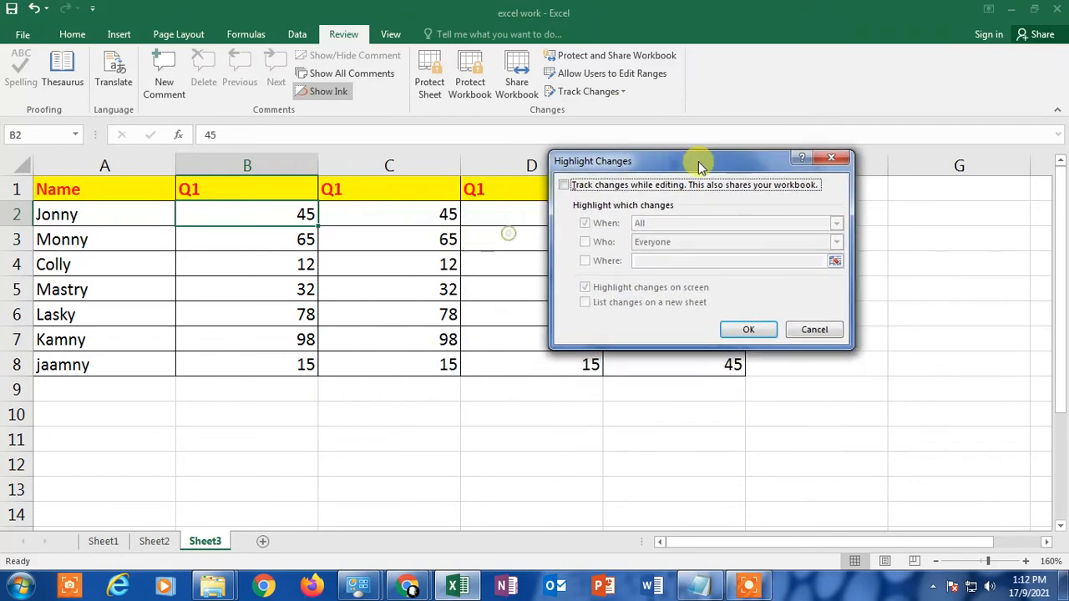
click(563, 184)
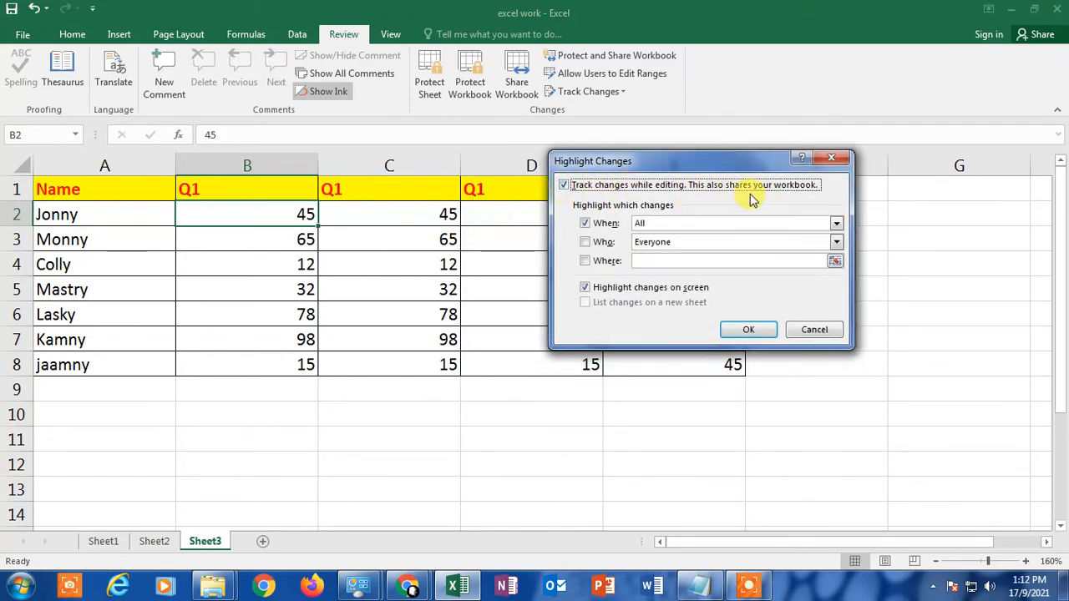
Step: Set the highlighted changes to When: All and Who: Everyone
click(585, 224)
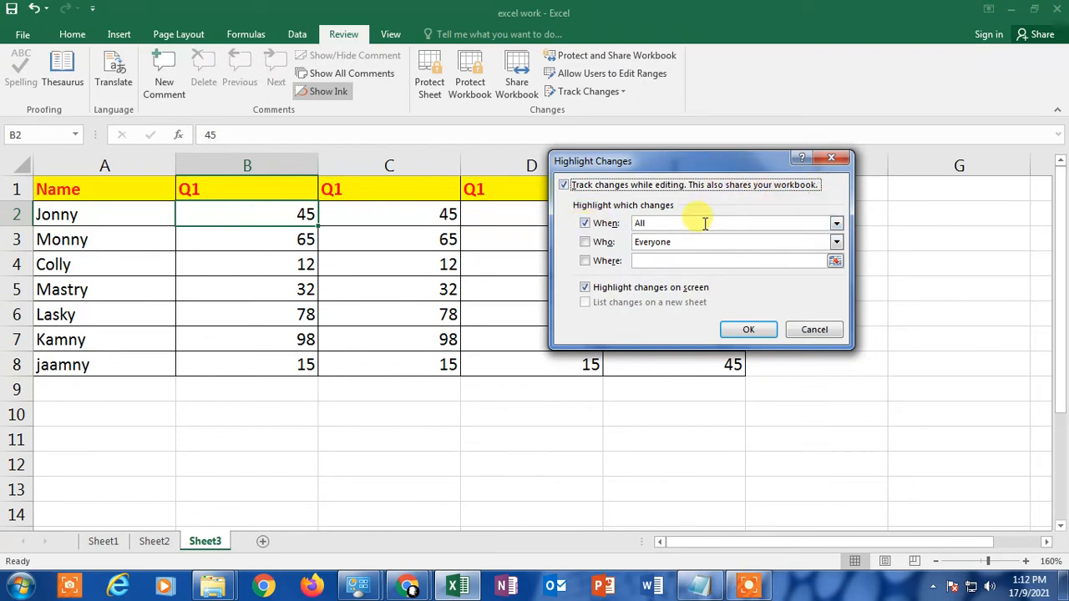
click(836, 223)
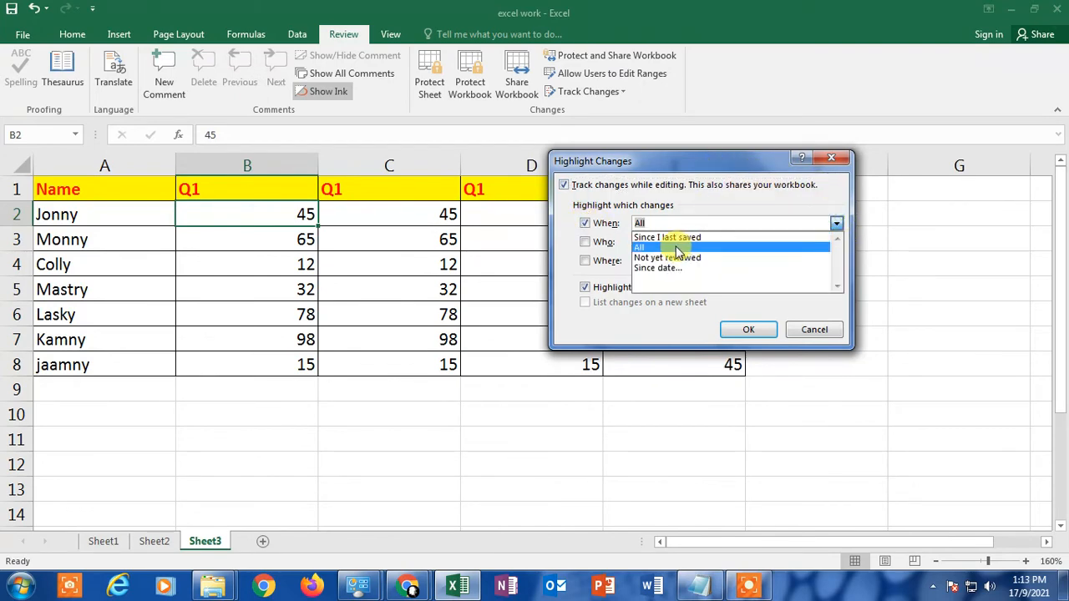
click(709, 248)
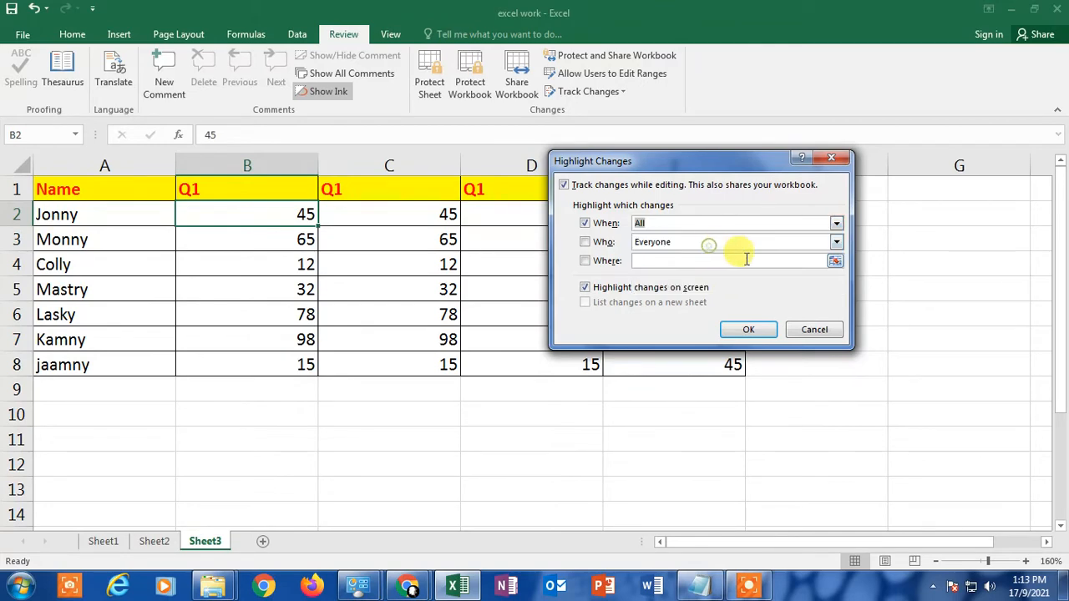
click(836, 242)
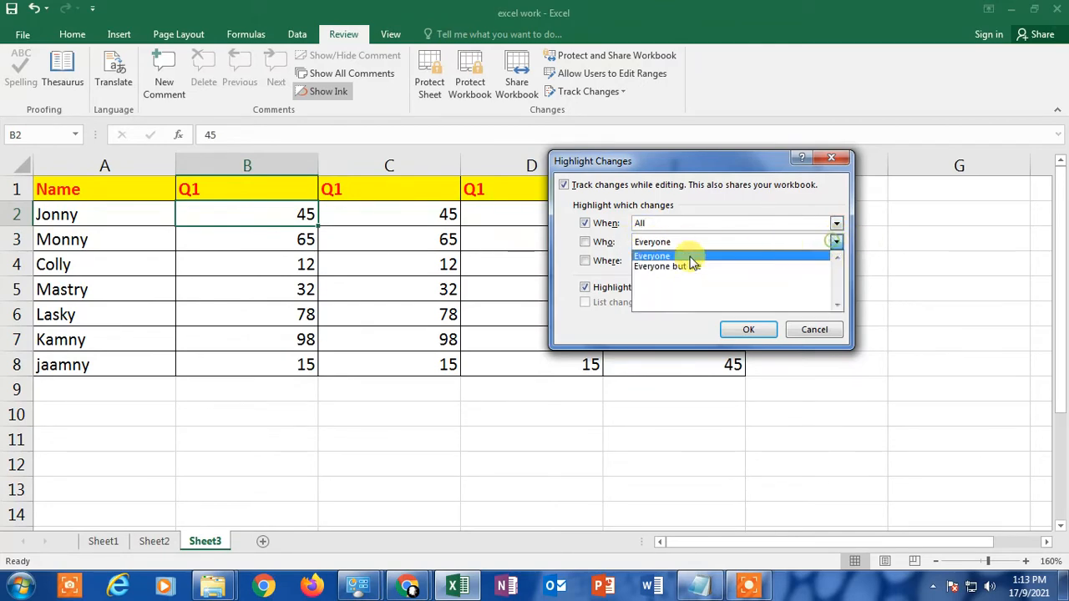
click(735, 257)
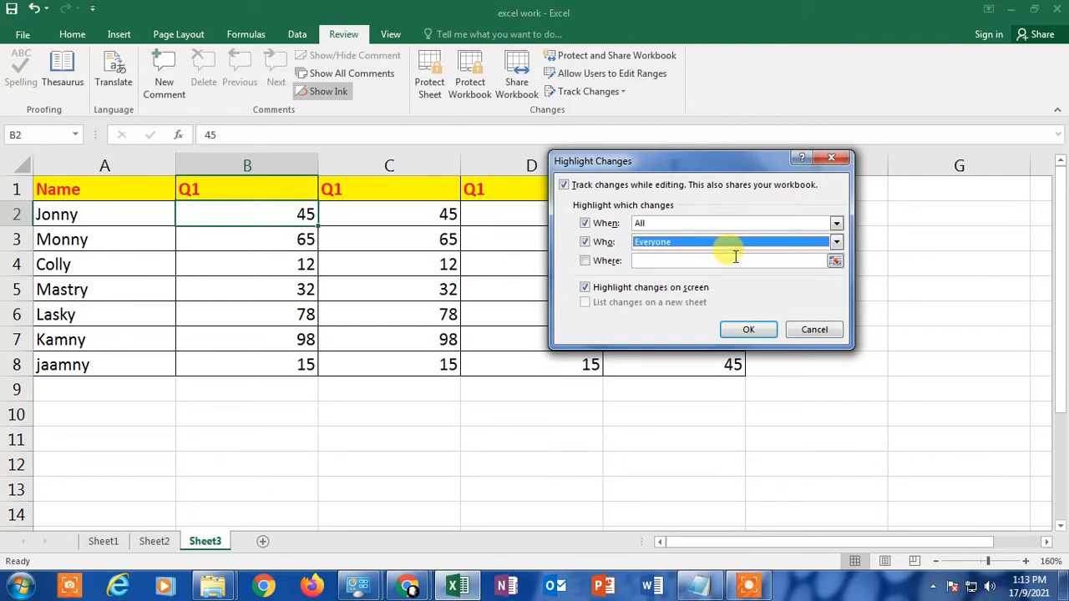
Step: Keep changes highlighted on screen, then accept the tracking settings and allow the workbook to be saved
click(589, 289)
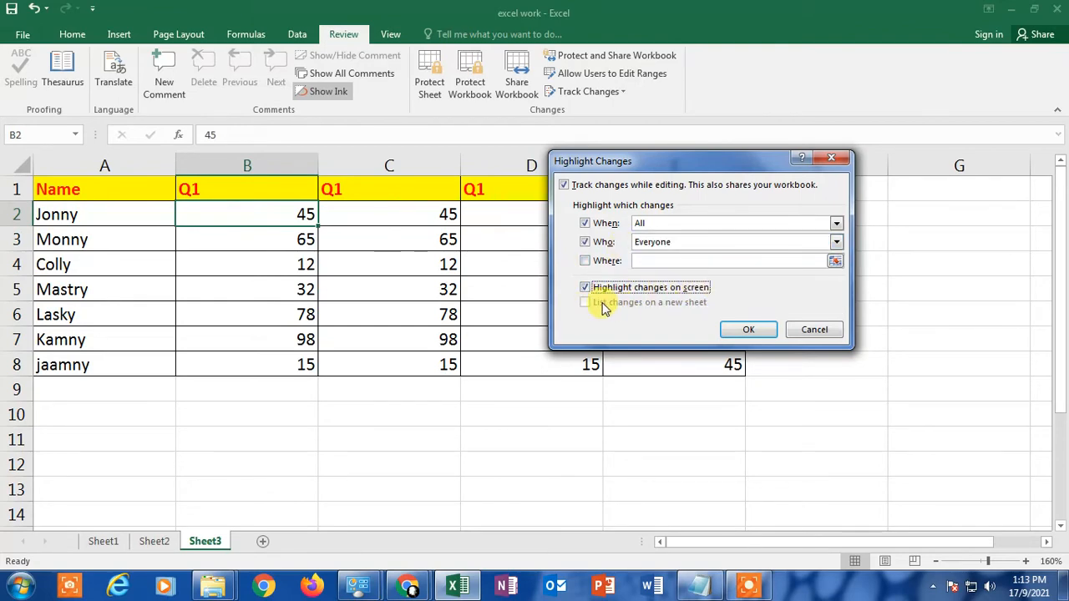
drag(692, 163, 720, 164)
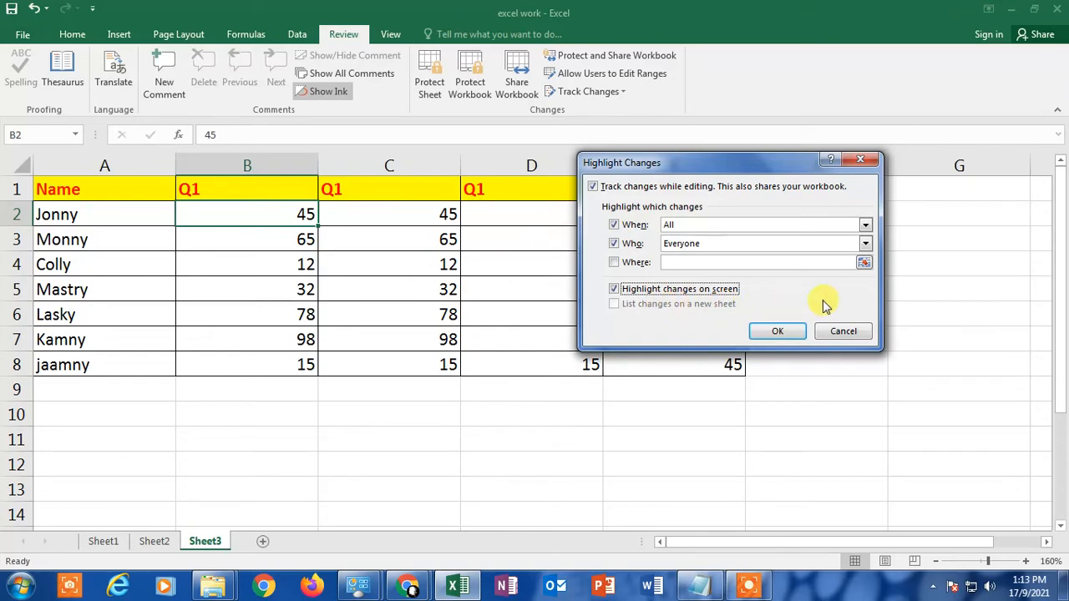
click(729, 265)
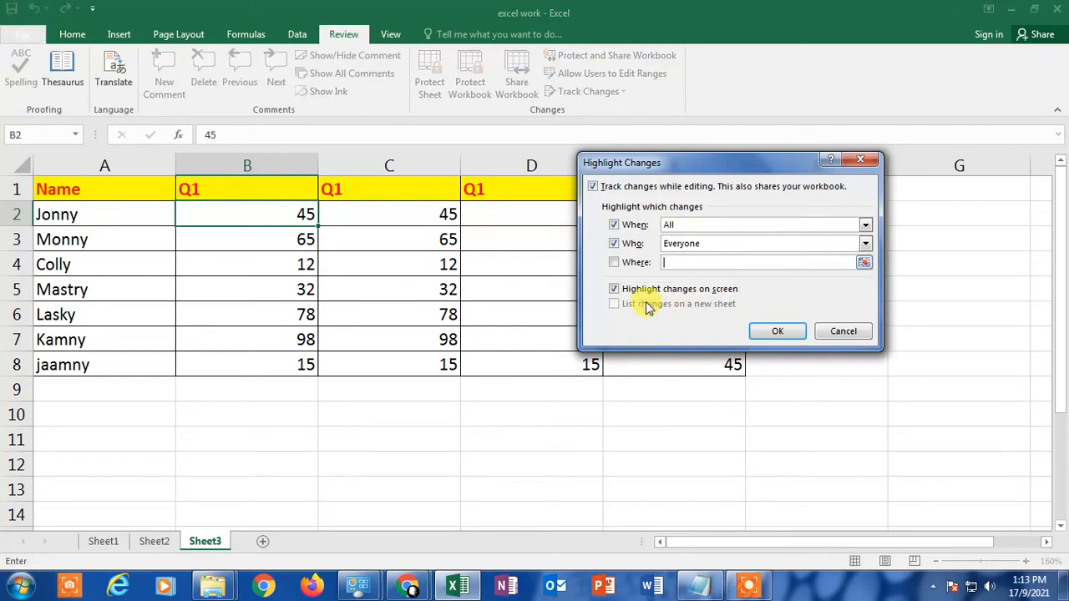
click(613, 289)
click(617, 290)
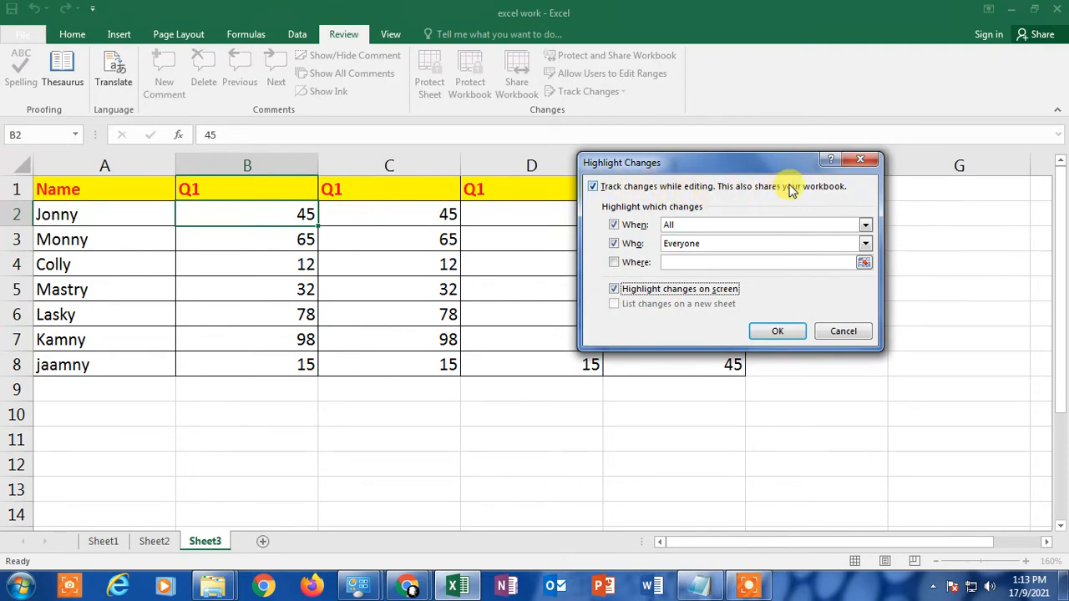
mouse_move(795, 170)
mouse_down()
mouse_move(821, 170)
mouse_move(800, 173)
mouse_up()
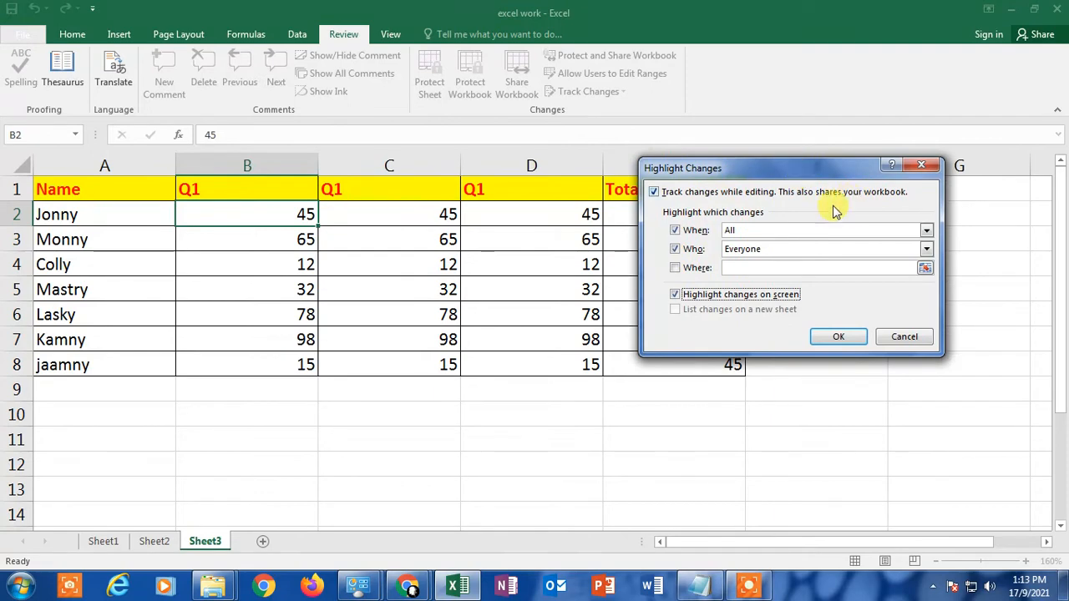
click(831, 337)
click(522, 345)
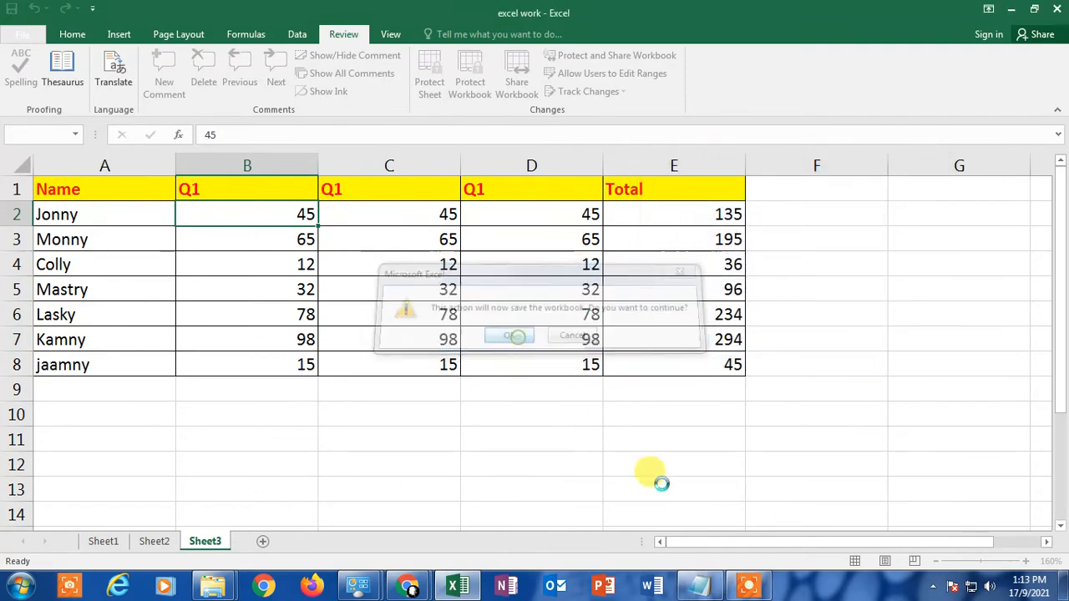
Step: Change Mastry's first Q1 value in cell B5 to 555
click(453, 265)
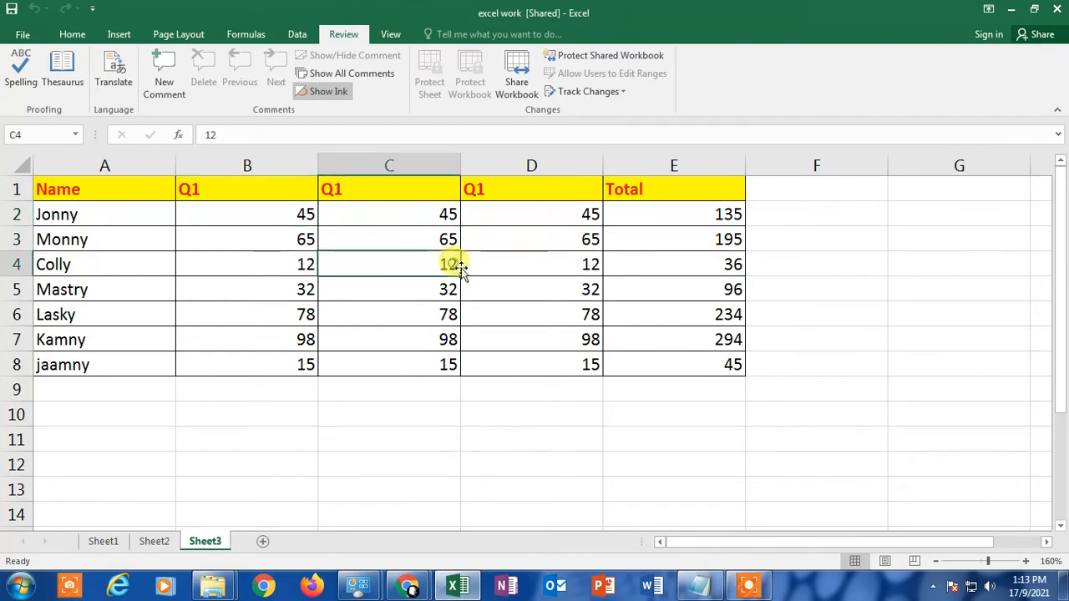
click(320, 292)
click(300, 290)
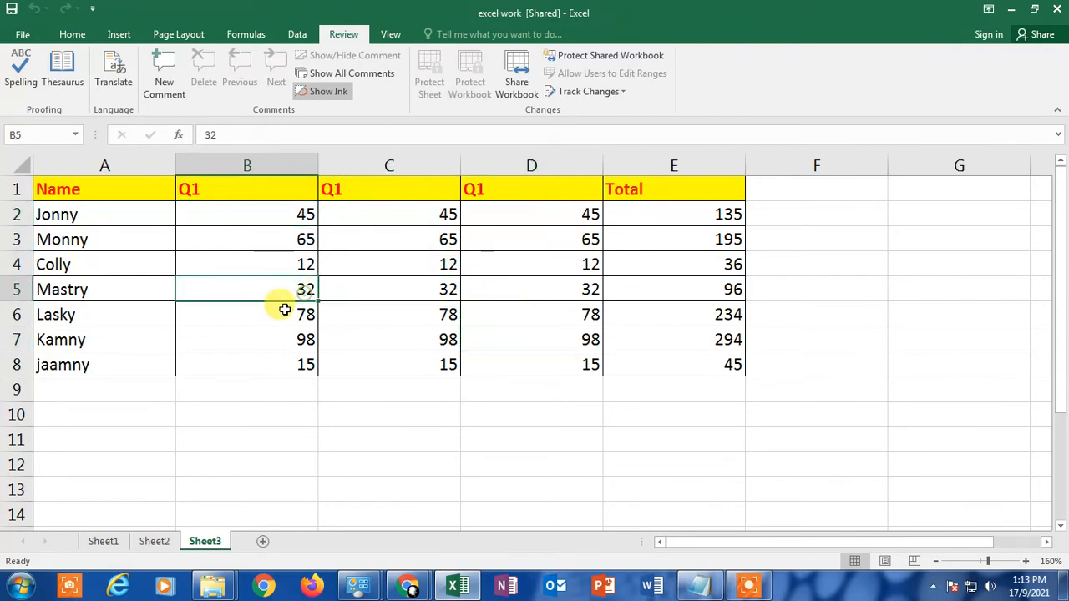
text(555)
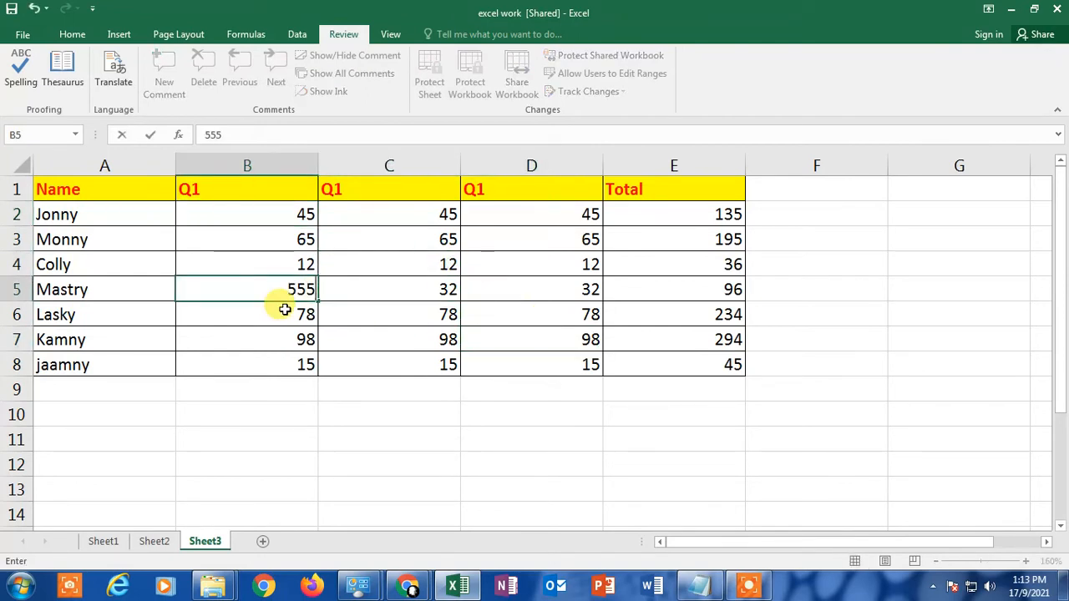
key(Return)
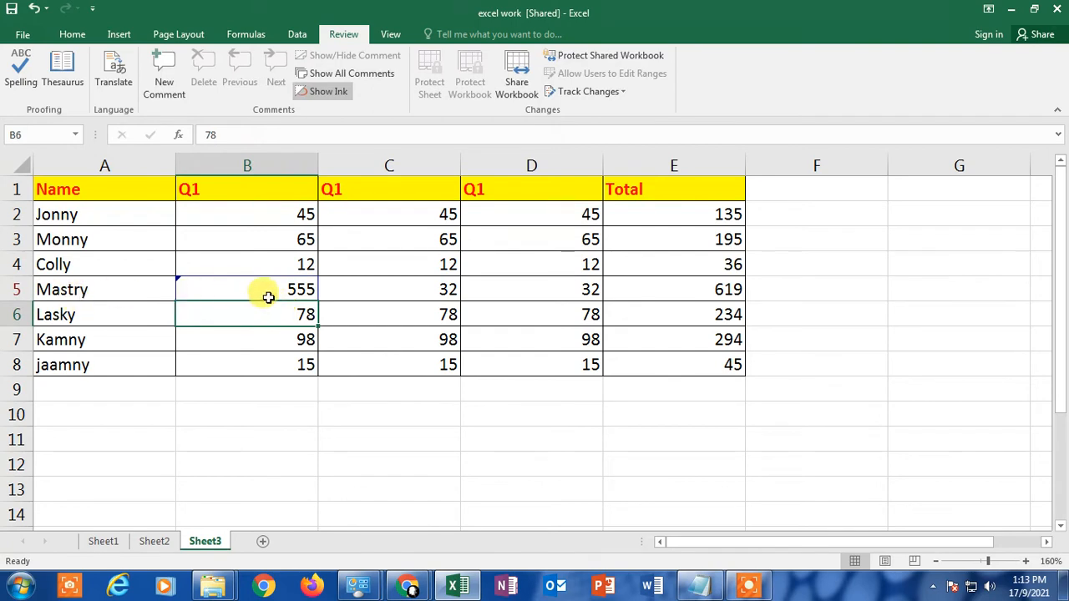
Step: Examine the change marker and the tracked change note on cell B5
click(272, 294)
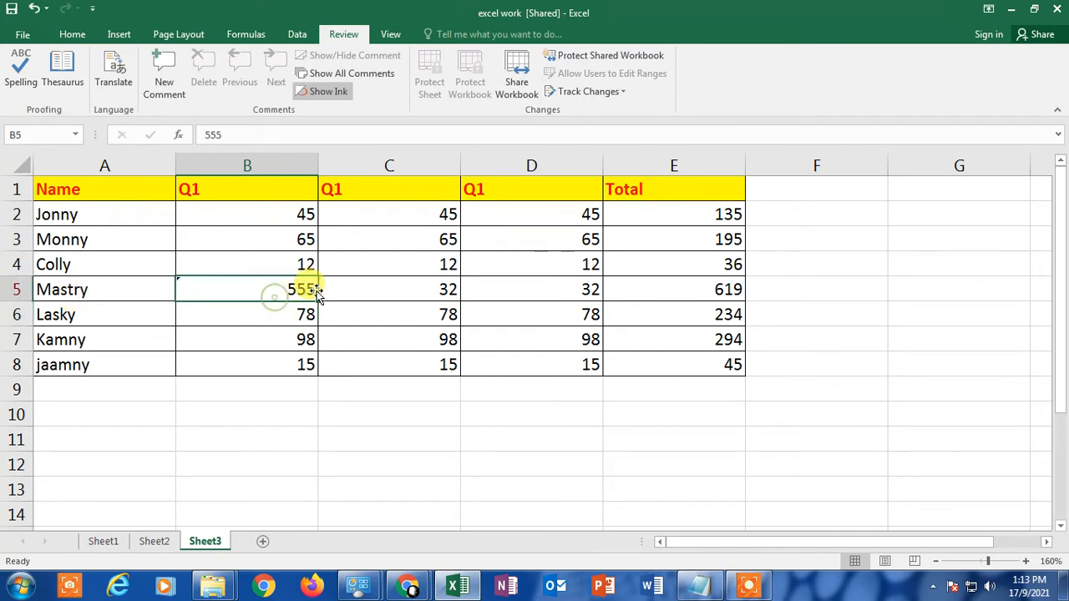
click(229, 385)
click(183, 286)
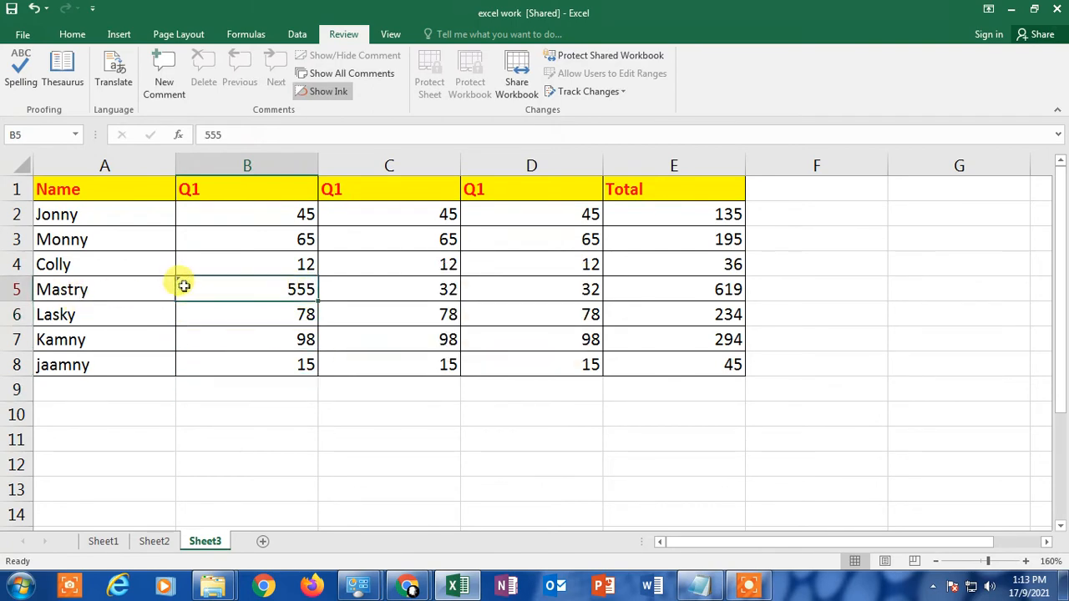
click(227, 384)
click(201, 305)
click(187, 288)
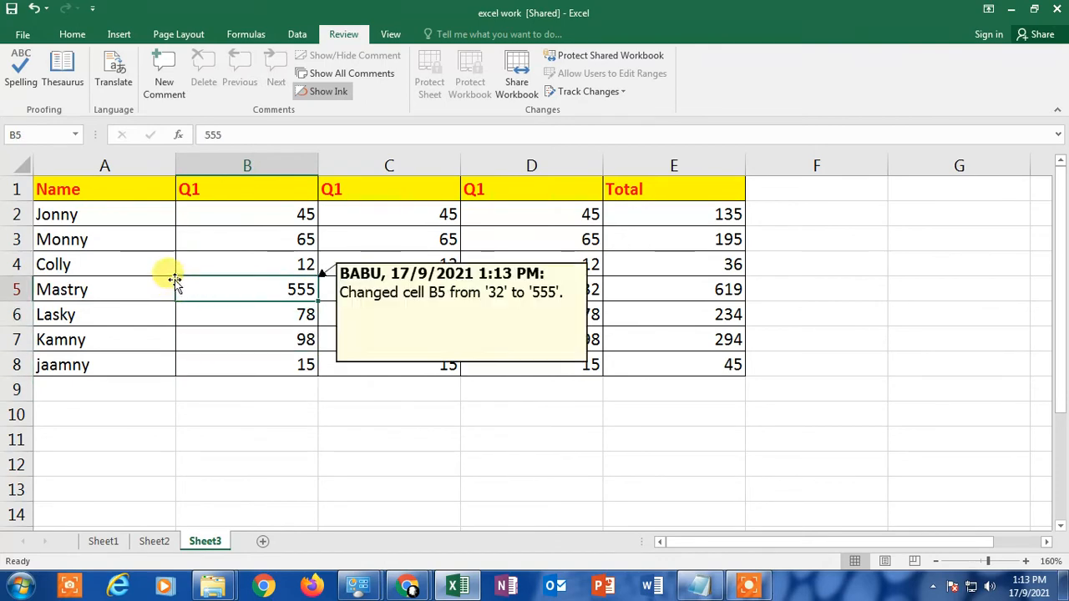
mouse_move(175, 279)
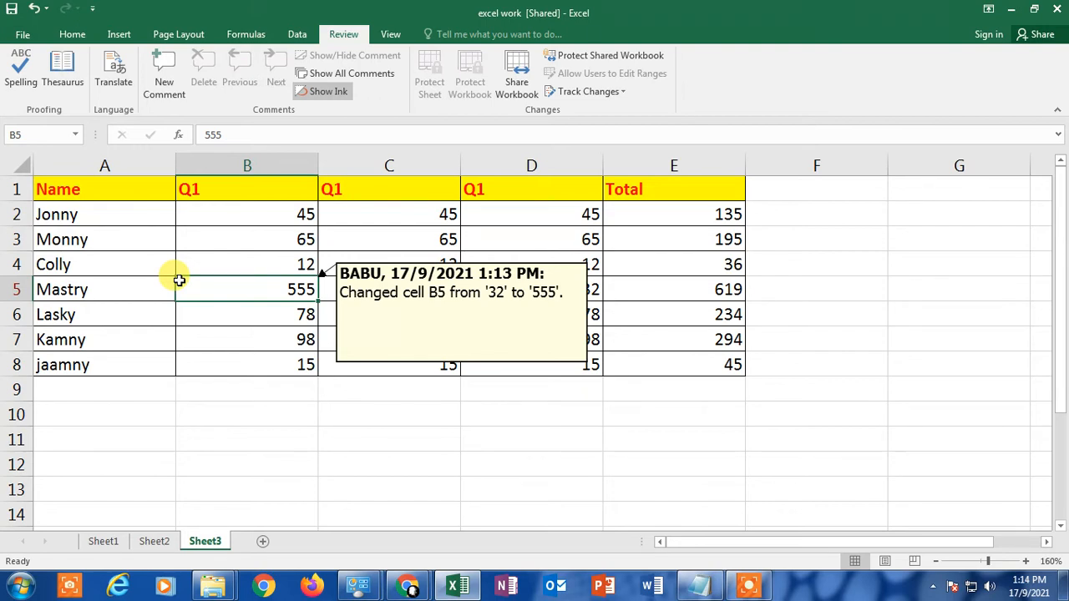
click(225, 337)
click(196, 281)
click(261, 234)
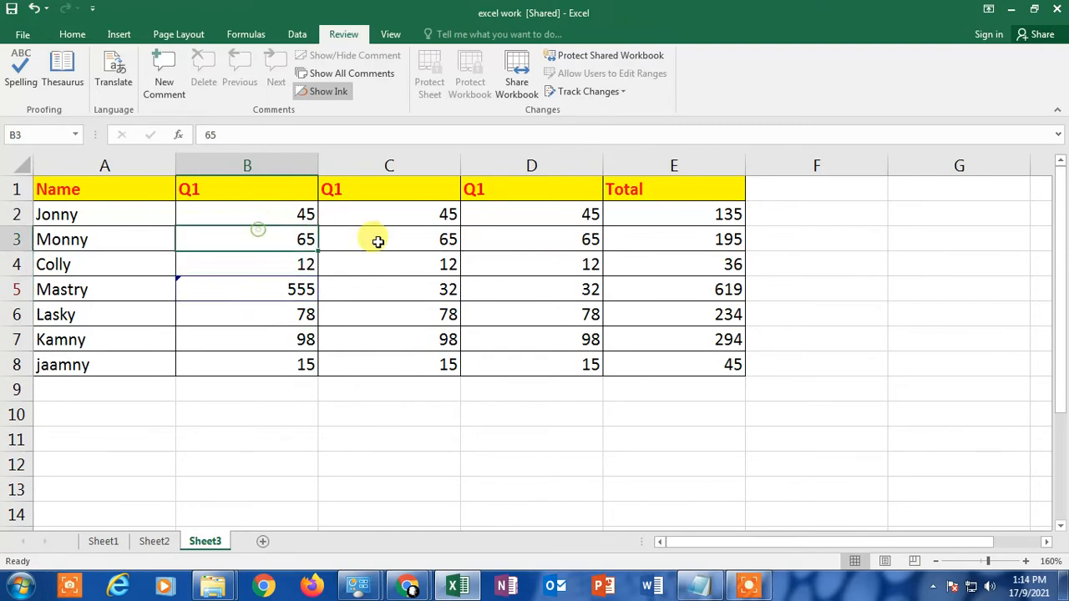
click(378, 241)
click(354, 311)
click(289, 318)
click(361, 297)
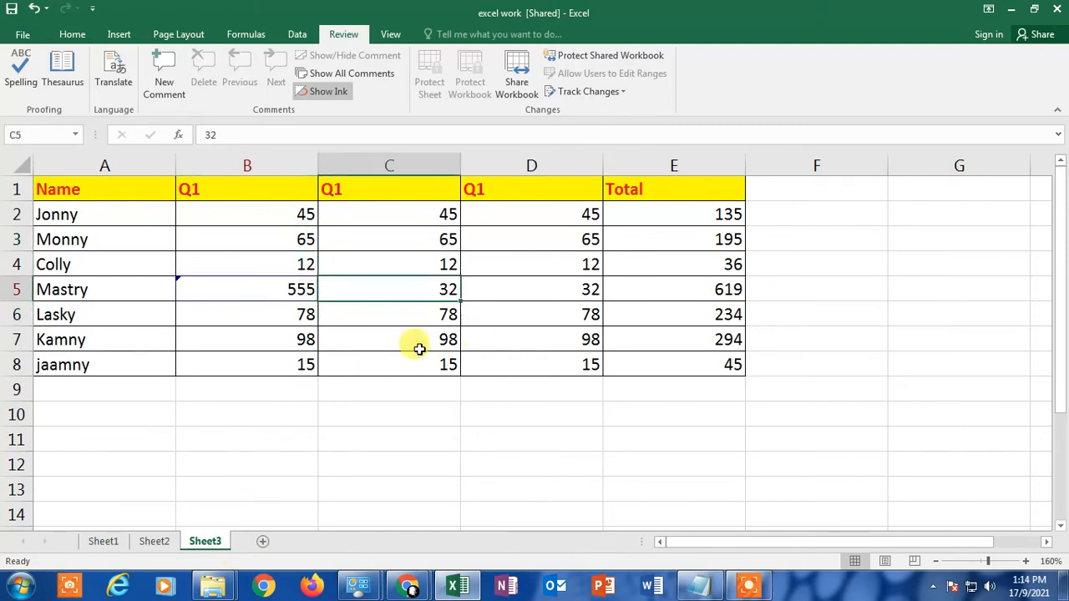
Step: Change Jonny's third Q1 value in cell D2 to 545 and check the cell's tracked change marker
click(526, 298)
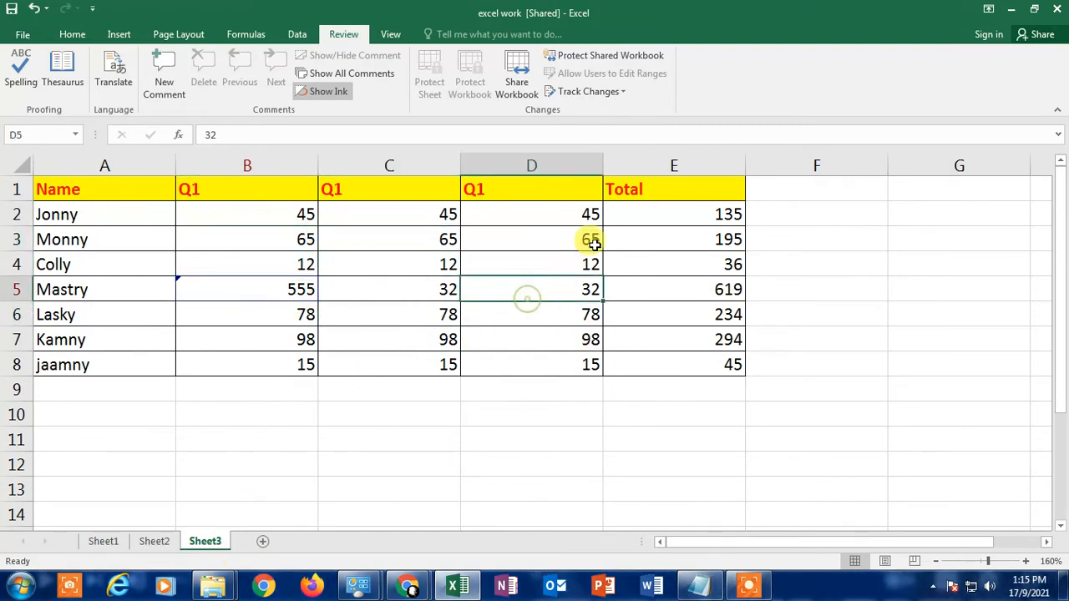
click(591, 241)
click(567, 212)
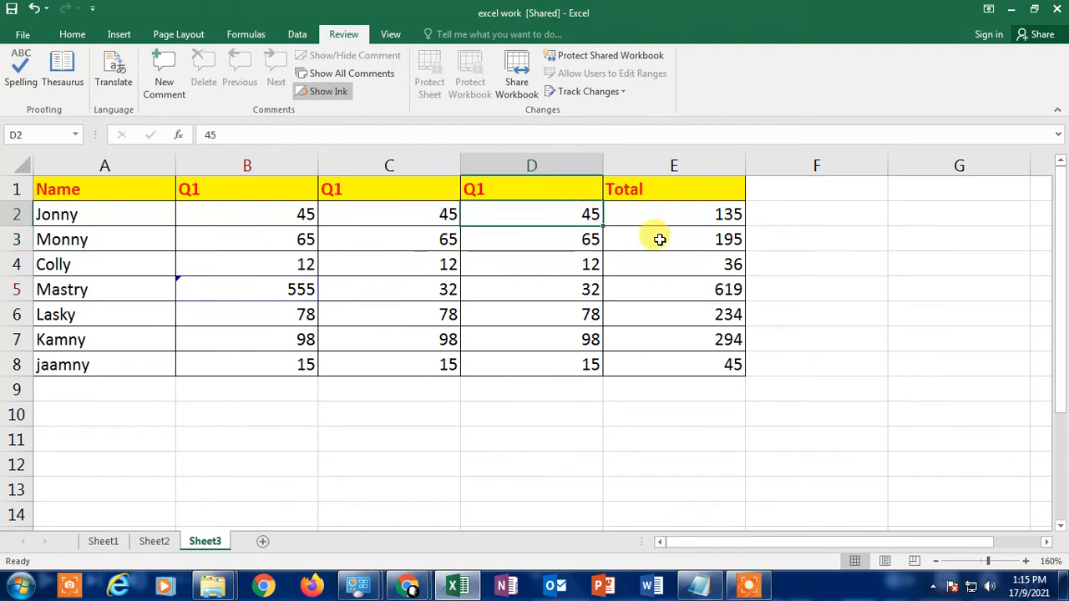
text(545)
key(Return)
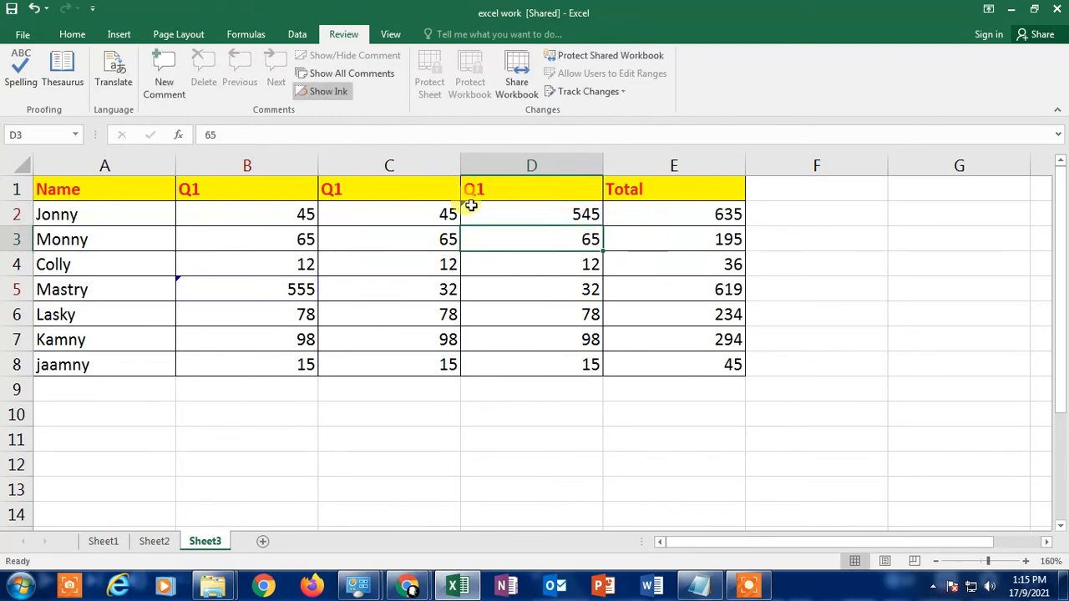
mouse_move(470, 207)
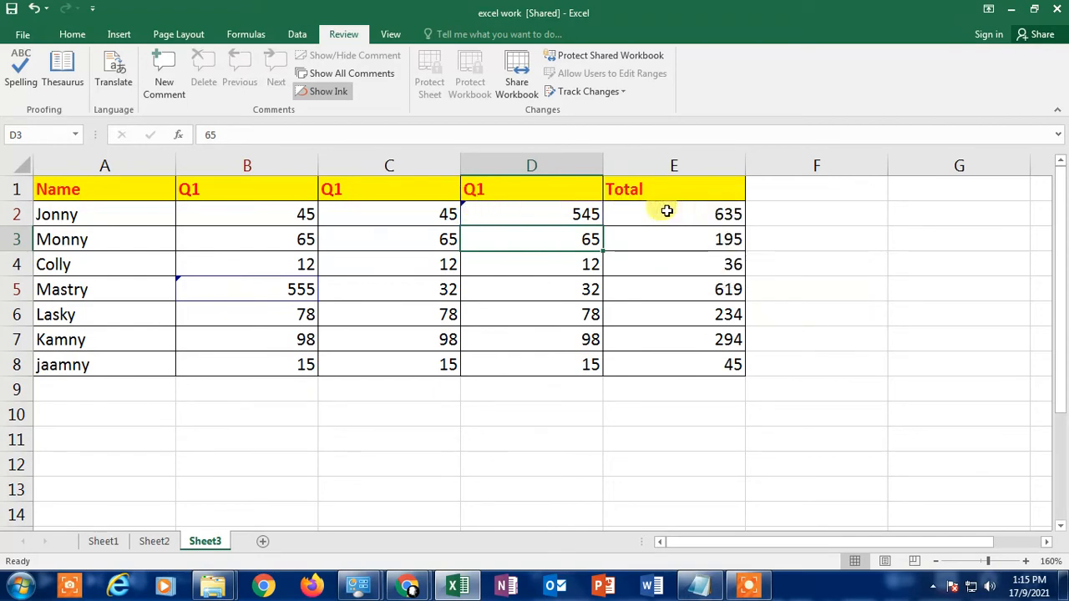
click(356, 444)
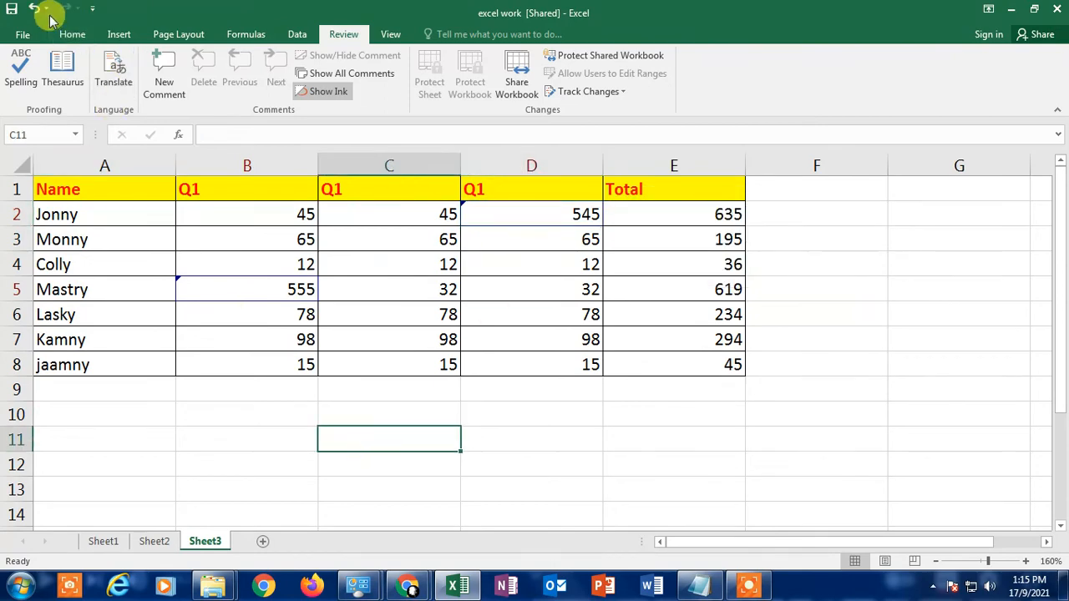
click(547, 285)
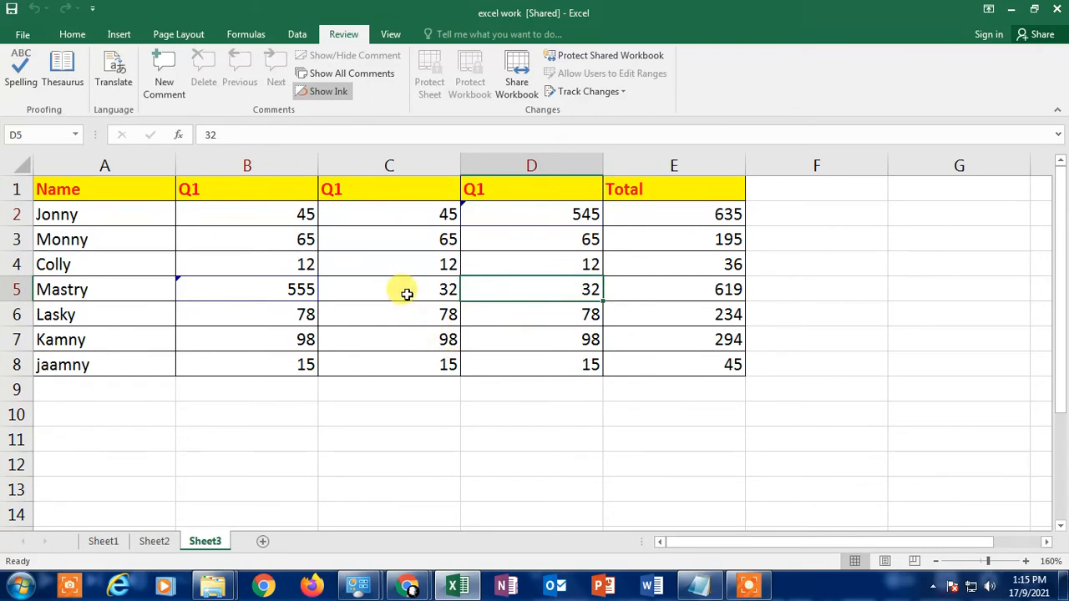
click(413, 245)
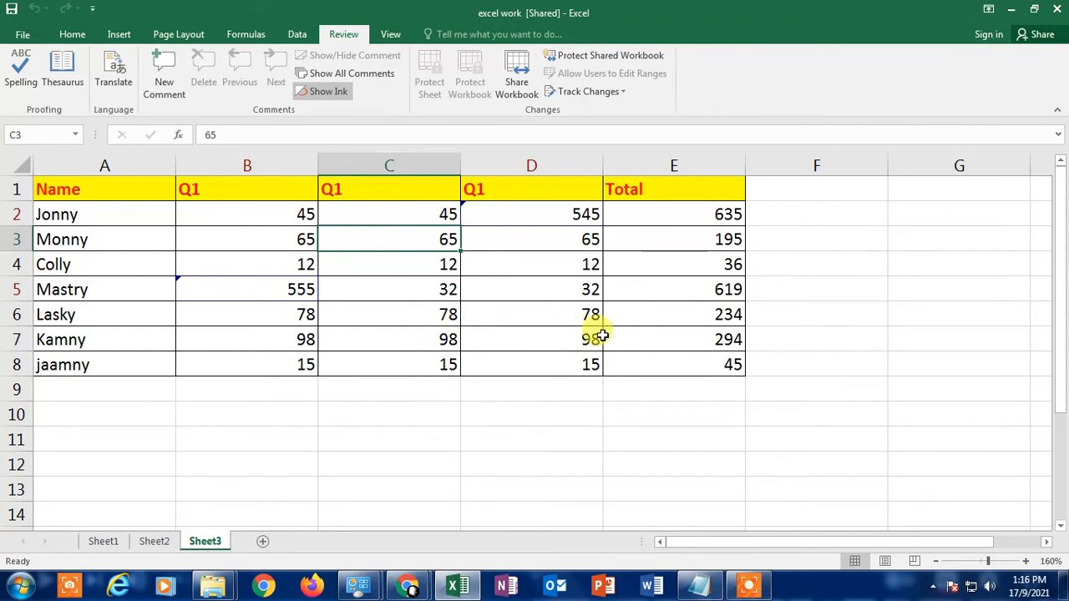
click(429, 341)
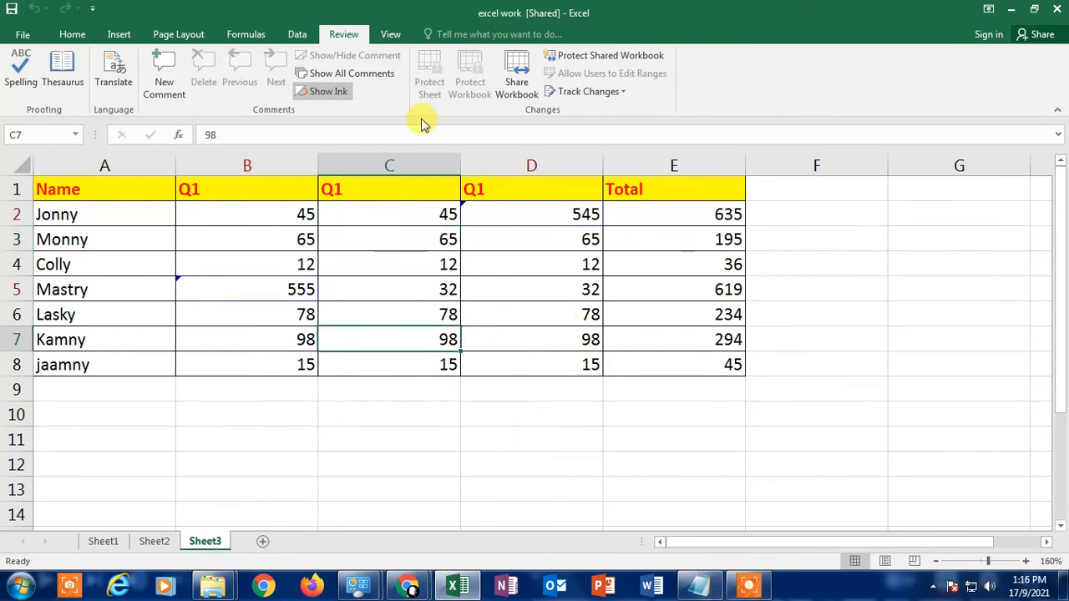
Step: List all tracked changes by everyone on a new sheet, keeping on-screen highlighting enabled
click(589, 92)
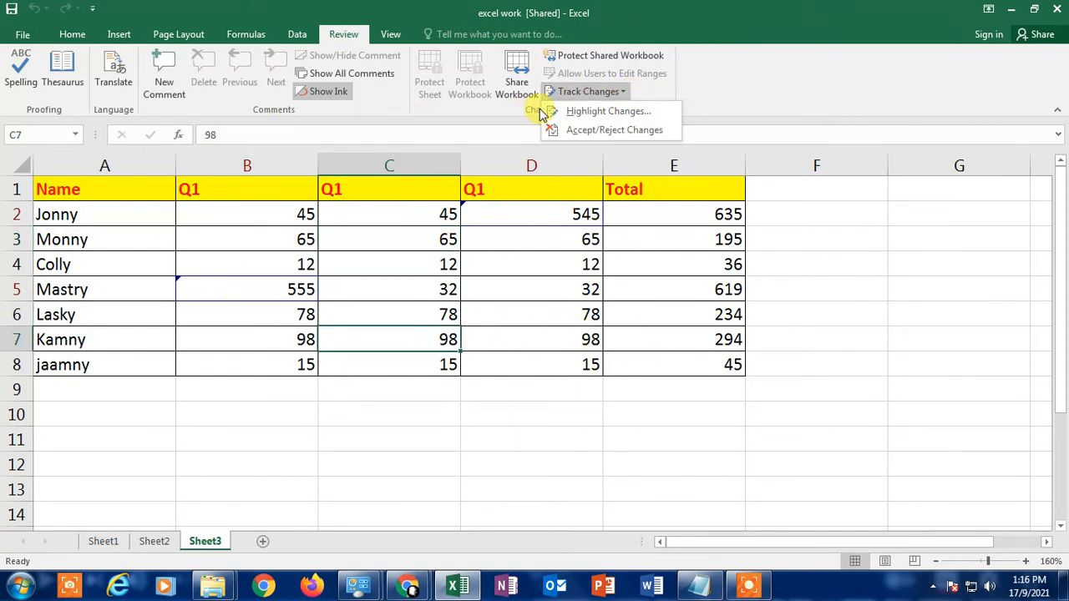
click(610, 111)
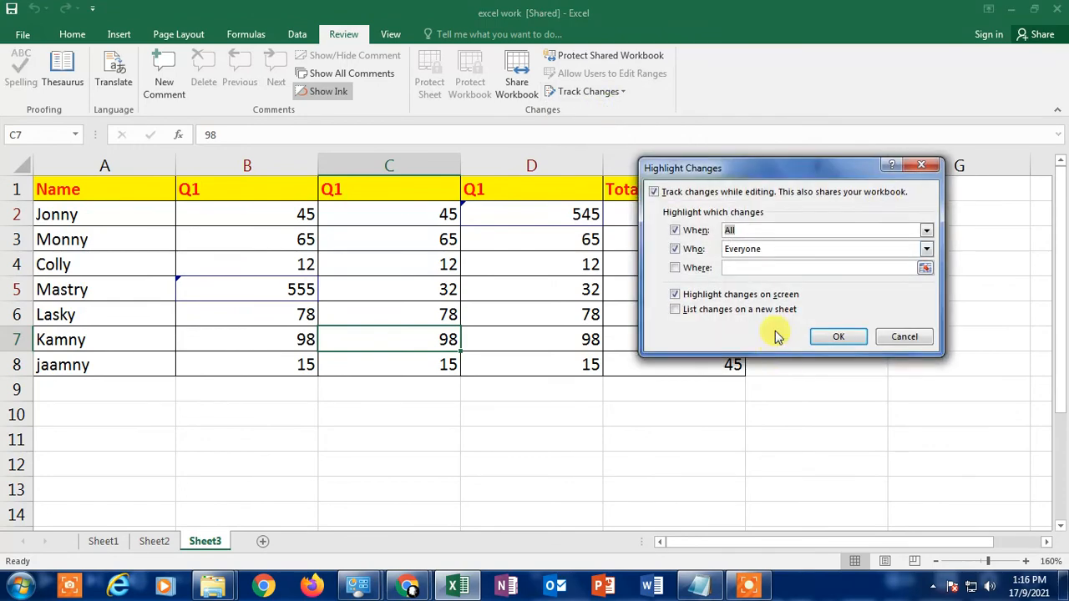
click(678, 310)
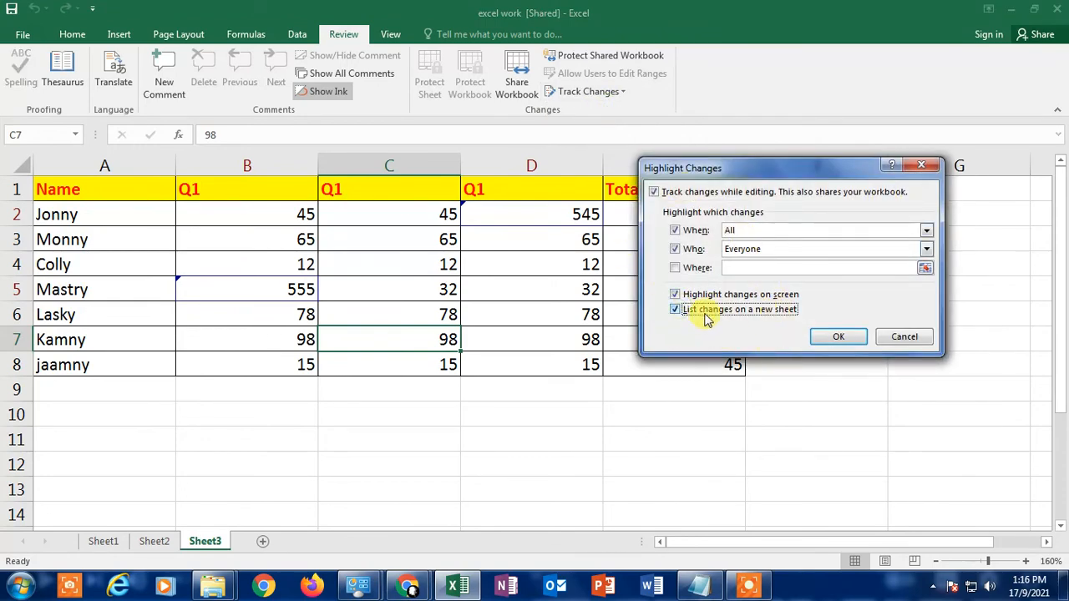
click(837, 337)
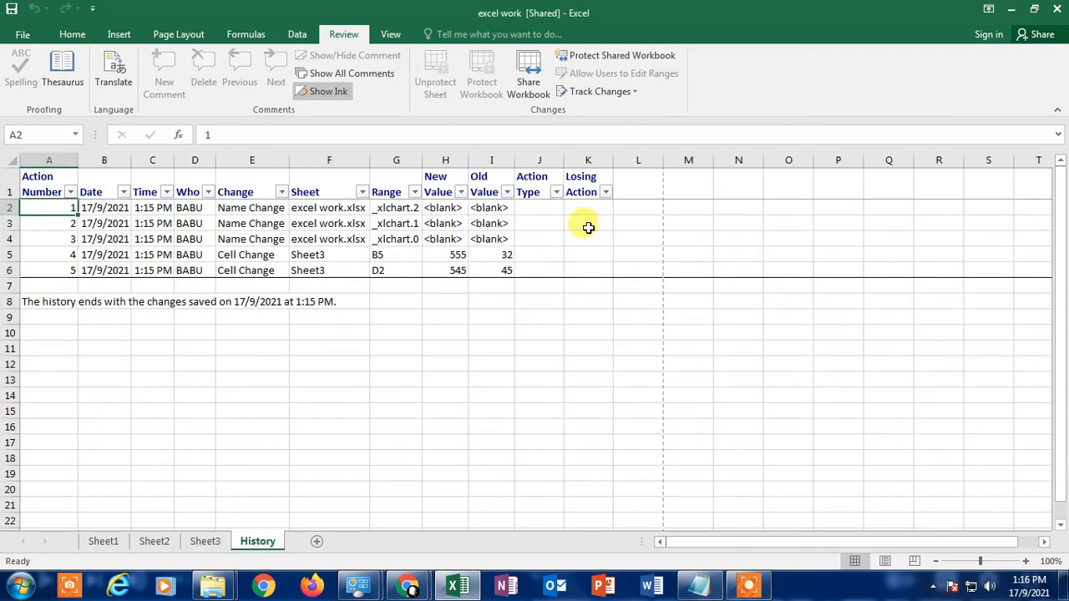
Step: Examine the History sheet's logged dates, times, change types, sheets and ranges
click(204, 541)
click(258, 543)
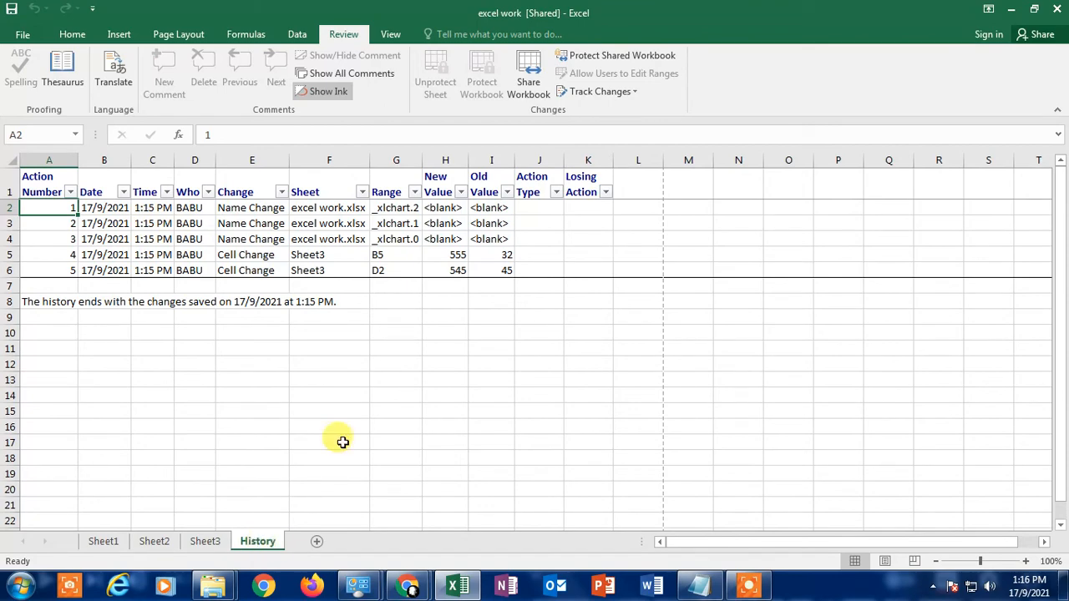
click(110, 207)
click(152, 207)
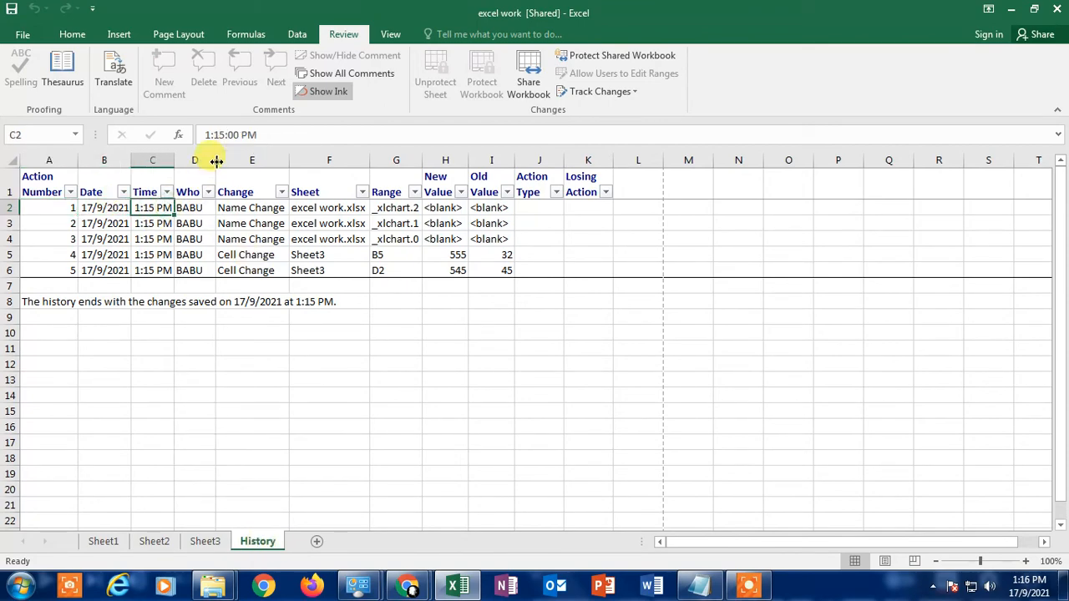
click(251, 224)
click(334, 208)
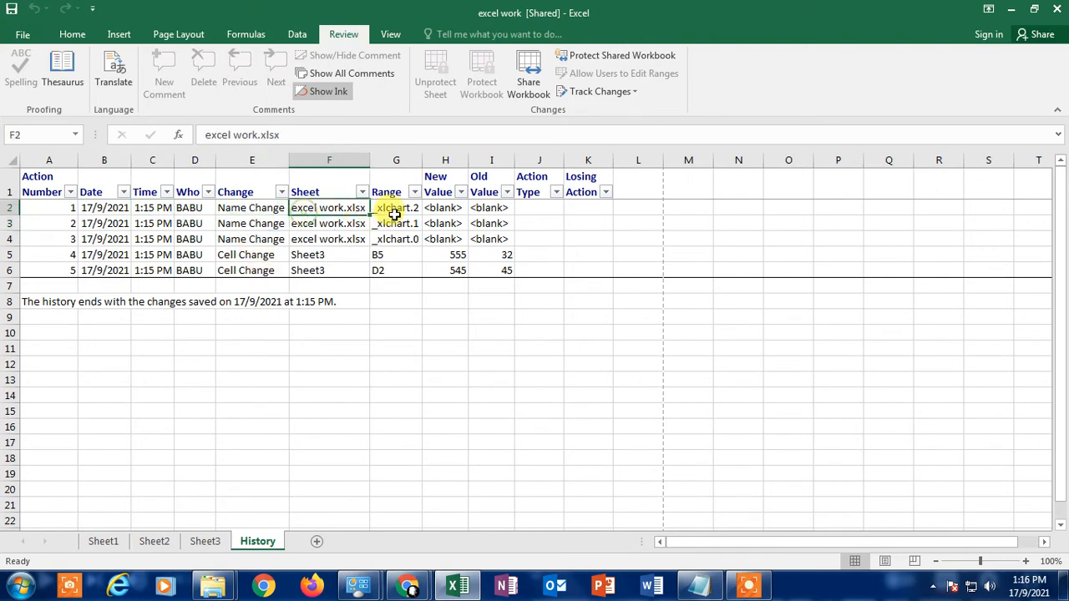
click(395, 208)
click(152, 208)
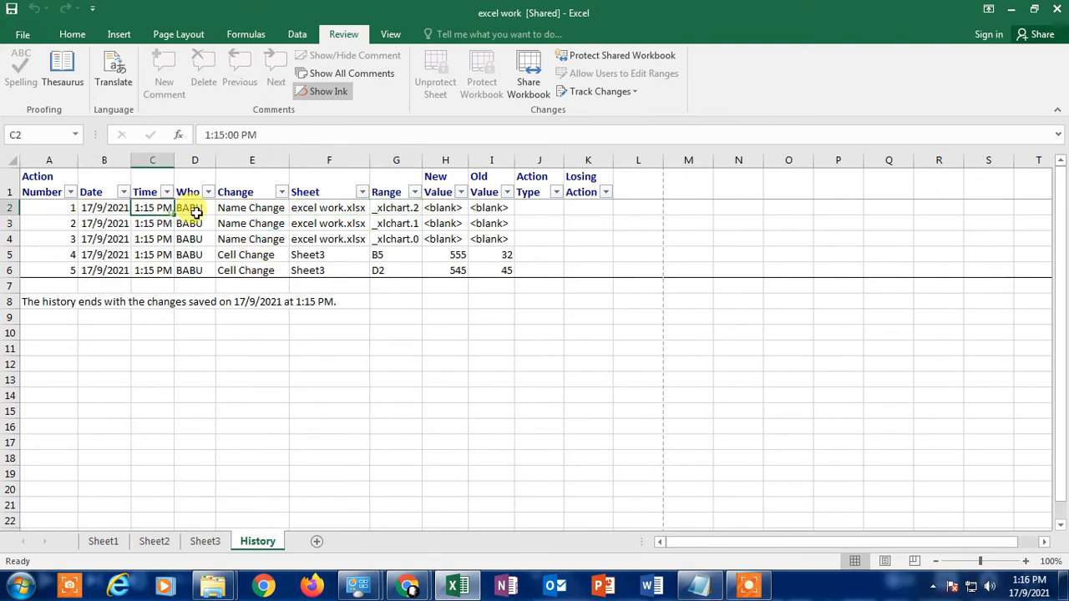
click(445, 208)
click(396, 208)
click(338, 223)
click(321, 256)
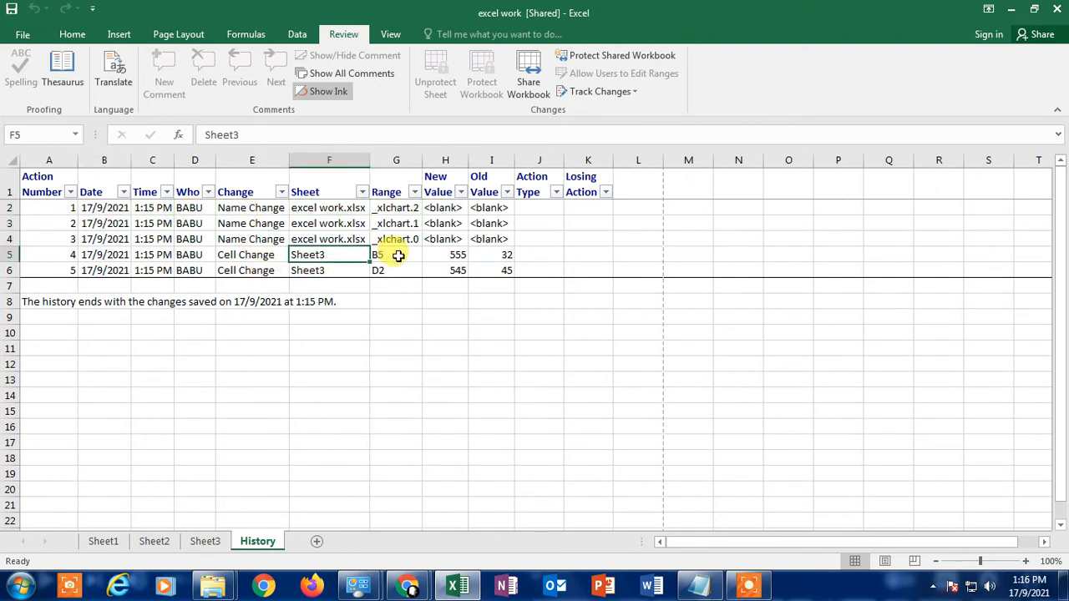
Step: Compare the new and old values logged for cells B5 and D2 in the History sheet
click(403, 254)
click(494, 255)
click(443, 271)
click(412, 270)
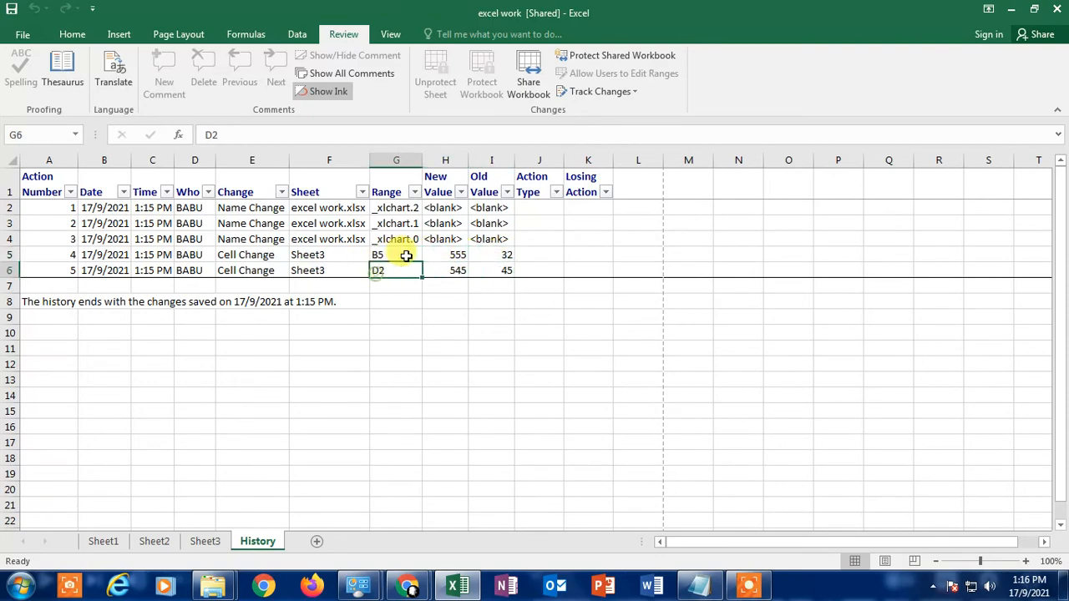
click(451, 255)
click(494, 255)
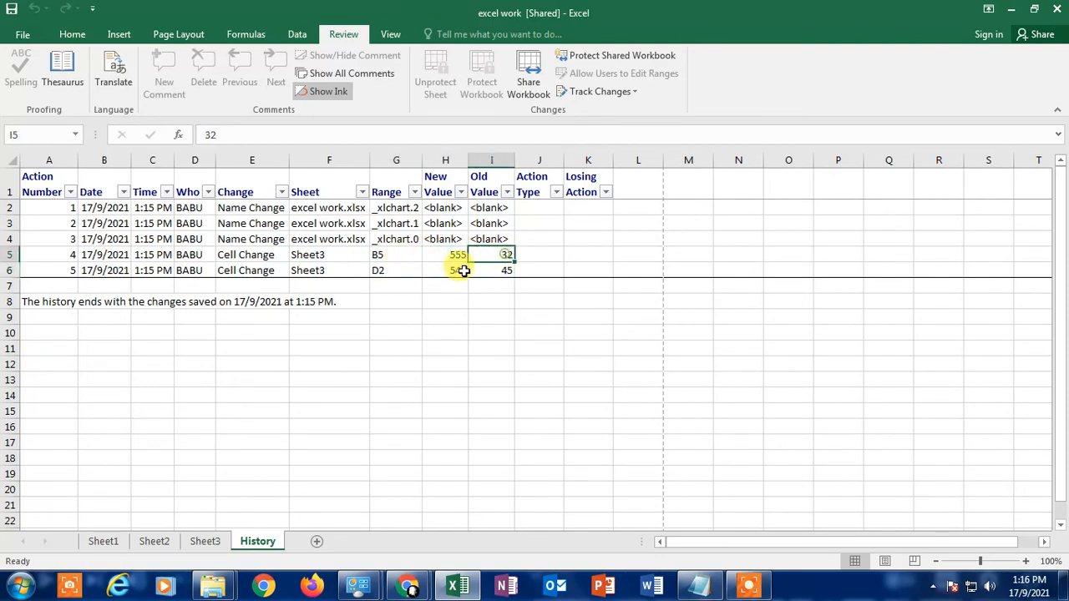
click(456, 270)
click(500, 255)
click(451, 191)
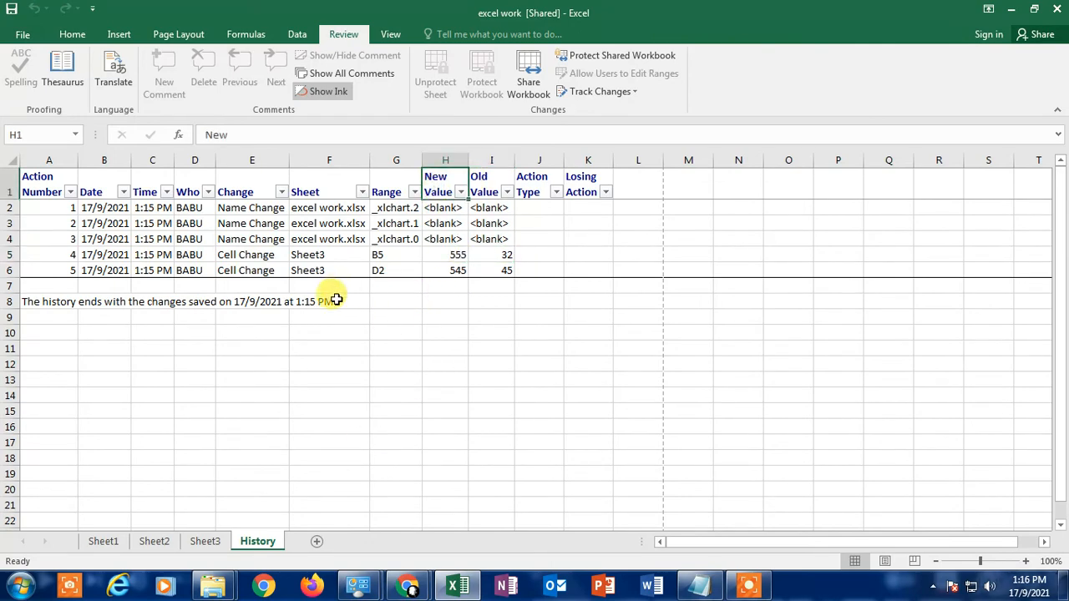
click(455, 269)
click(396, 257)
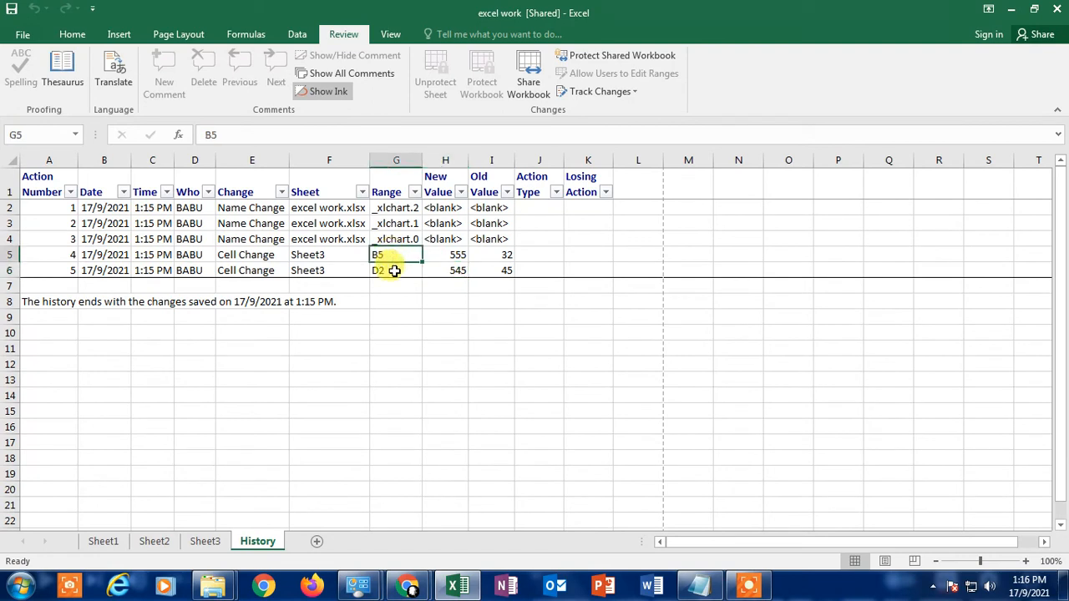
click(394, 270)
click(398, 258)
click(505, 254)
click(496, 282)
click(462, 273)
click(448, 255)
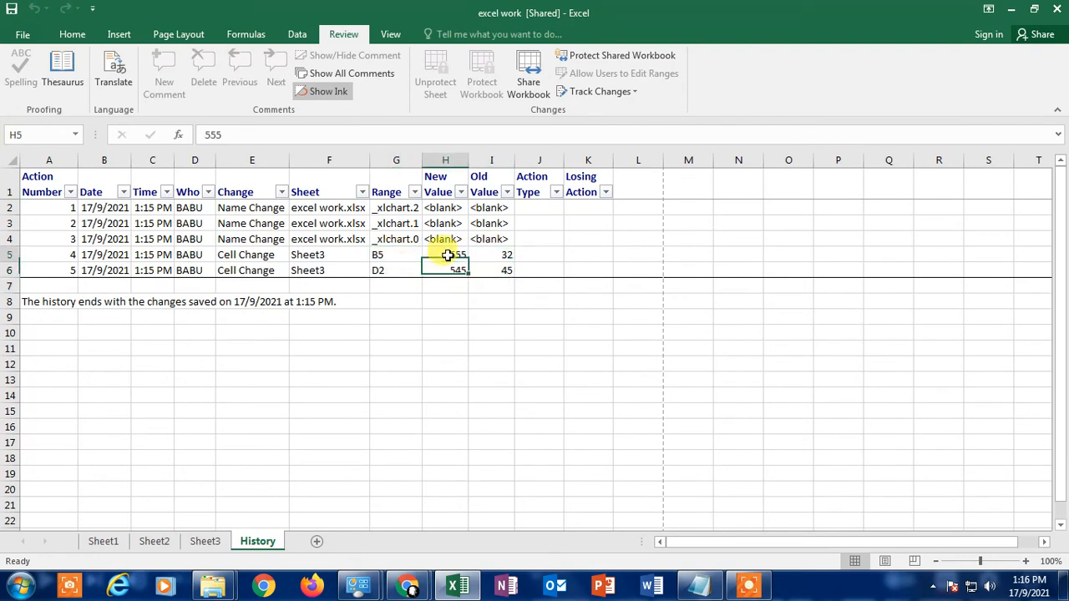
click(405, 256)
click(399, 269)
click(389, 256)
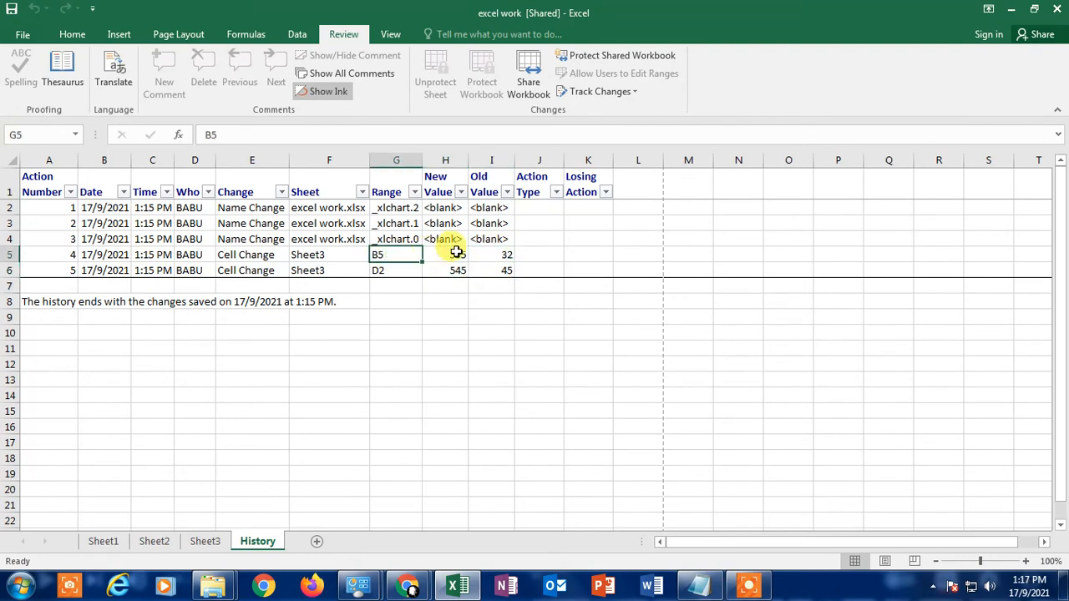
click(456, 253)
click(498, 255)
click(505, 270)
click(334, 257)
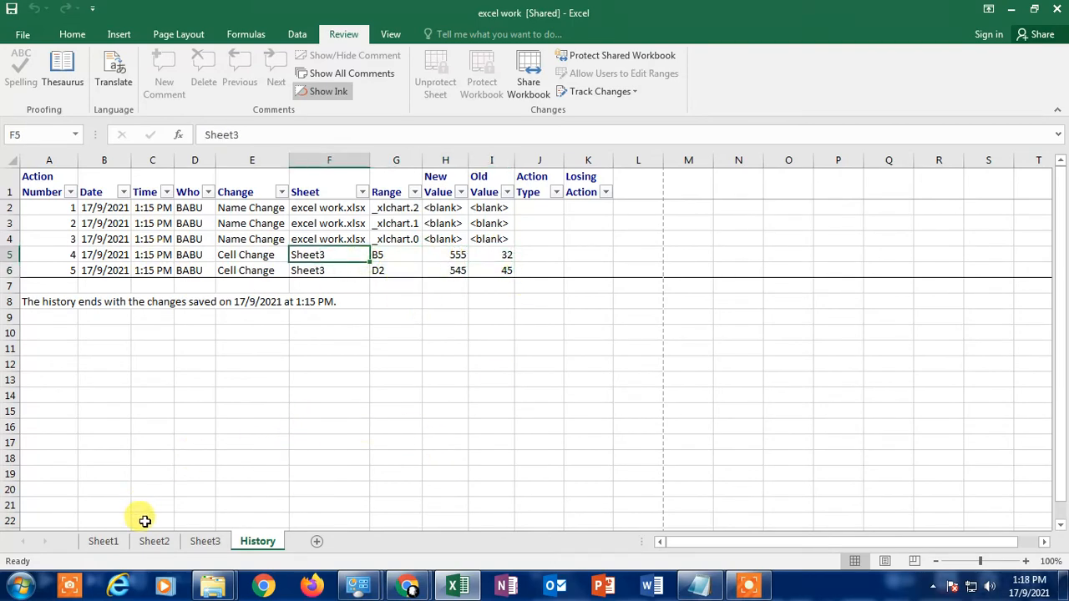
Step: Return to Sheet3 and look over the edited cells alongside the other values in the table
click(101, 543)
click(214, 543)
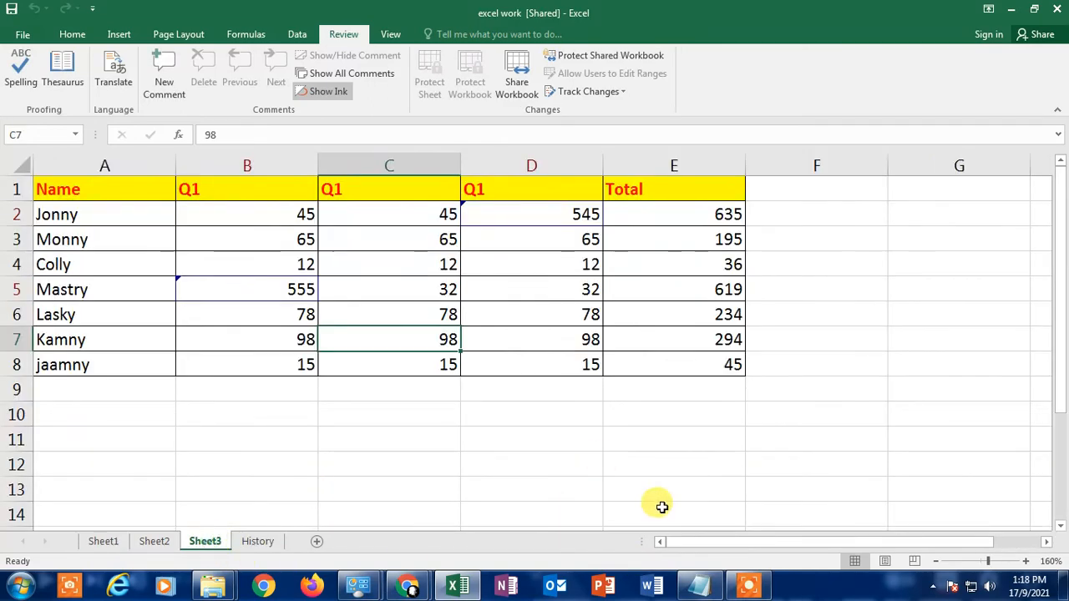
click(489, 386)
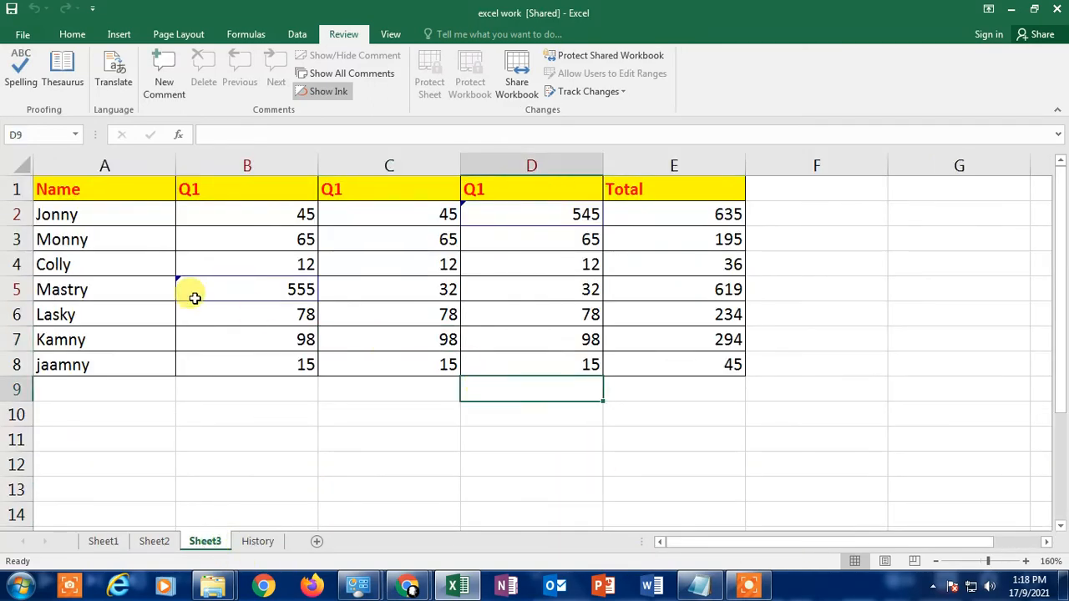
click(587, 315)
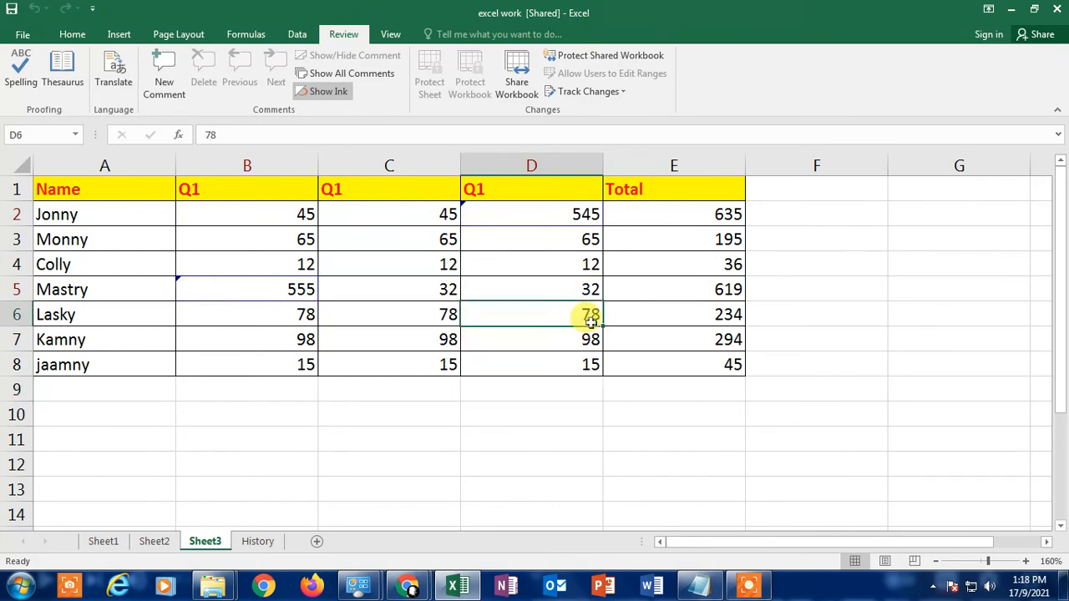
click(417, 220)
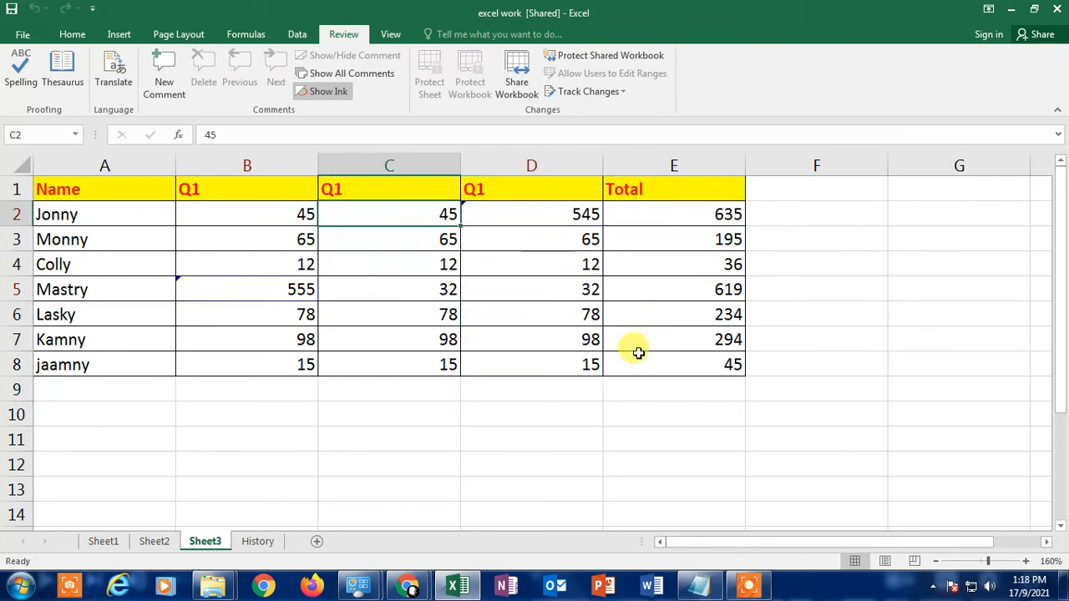
click(474, 240)
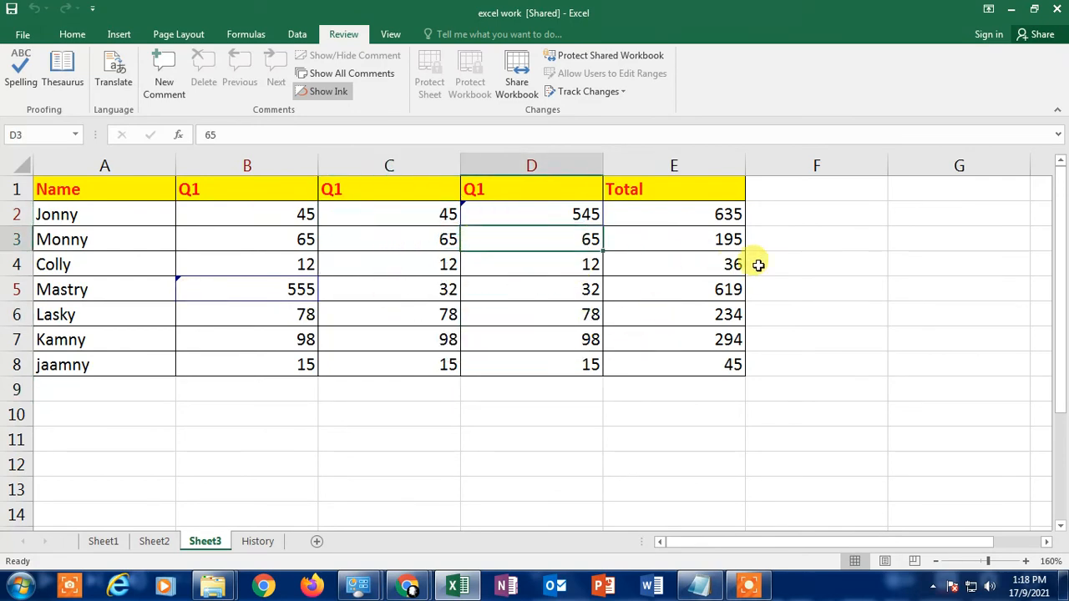
click(406, 339)
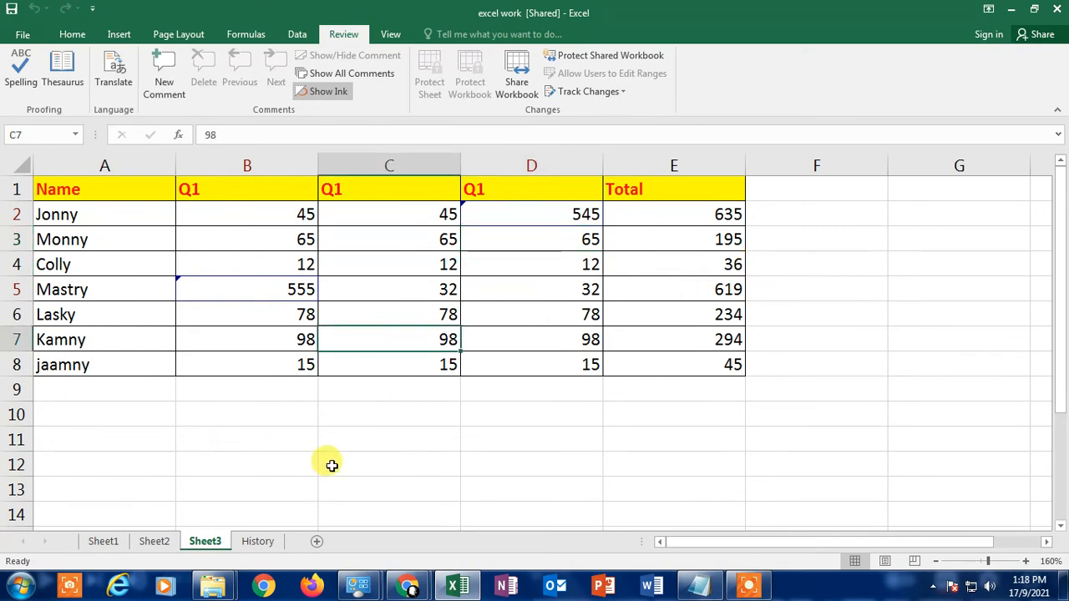
click(449, 280)
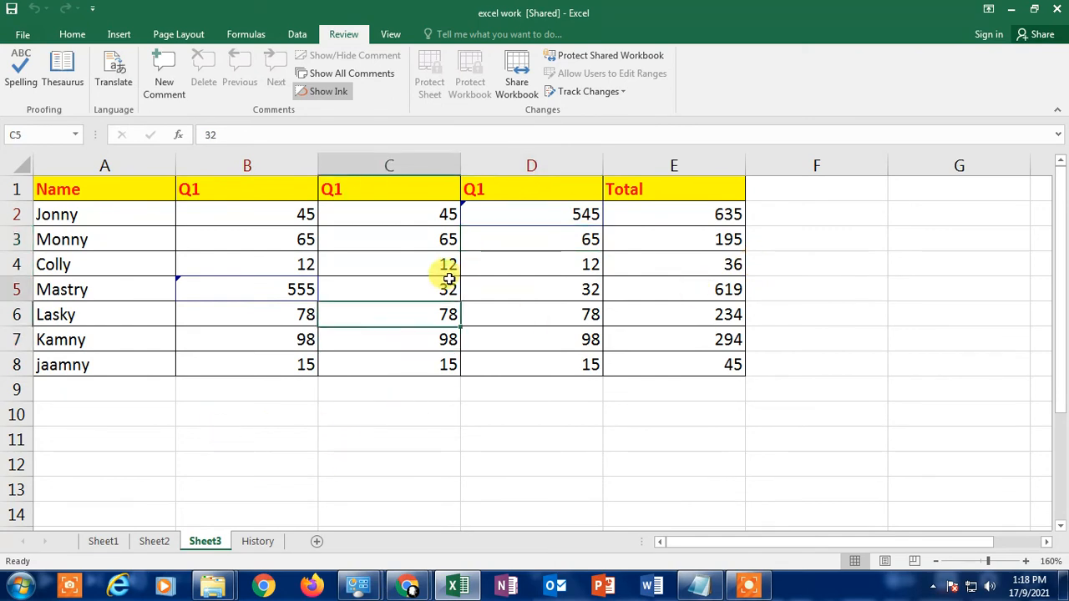
Step: Start the accept or reject review for changes not yet reviewed, made by everyone, without limiting the cell range
click(621, 93)
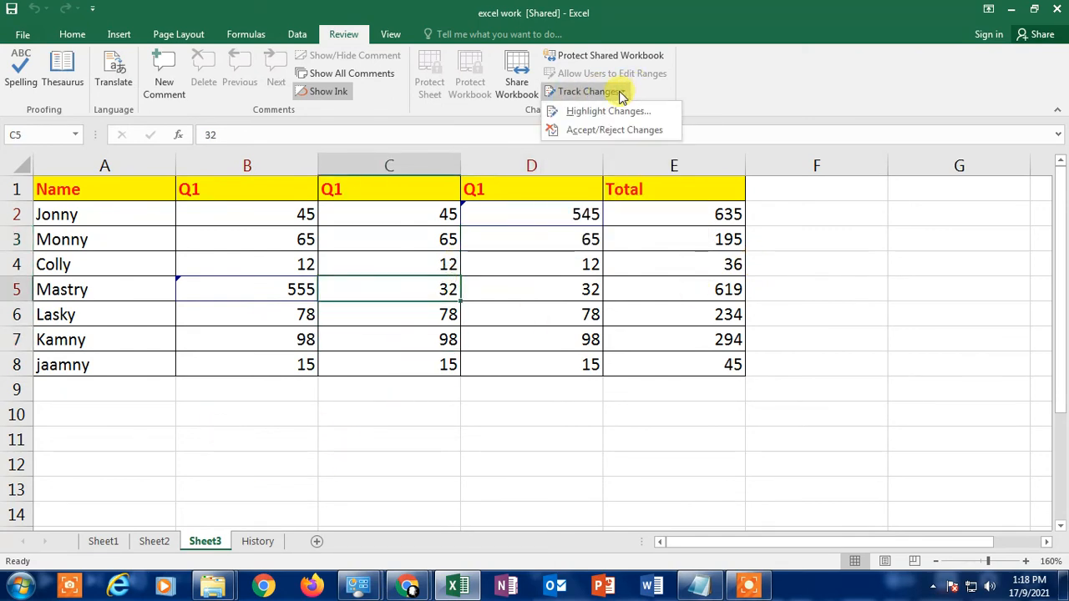
click(604, 131)
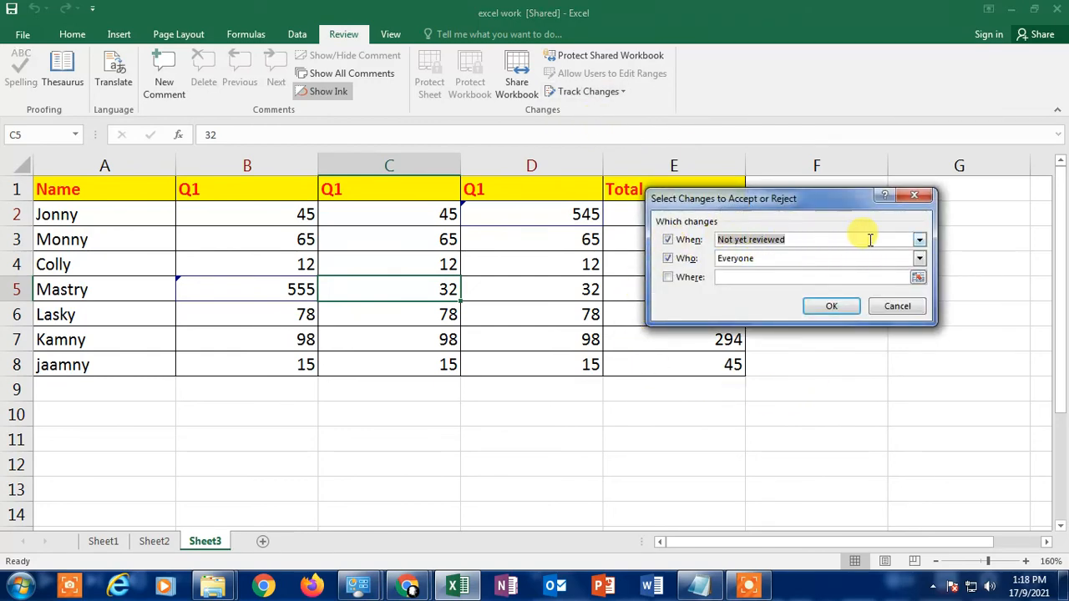
click(919, 240)
click(775, 254)
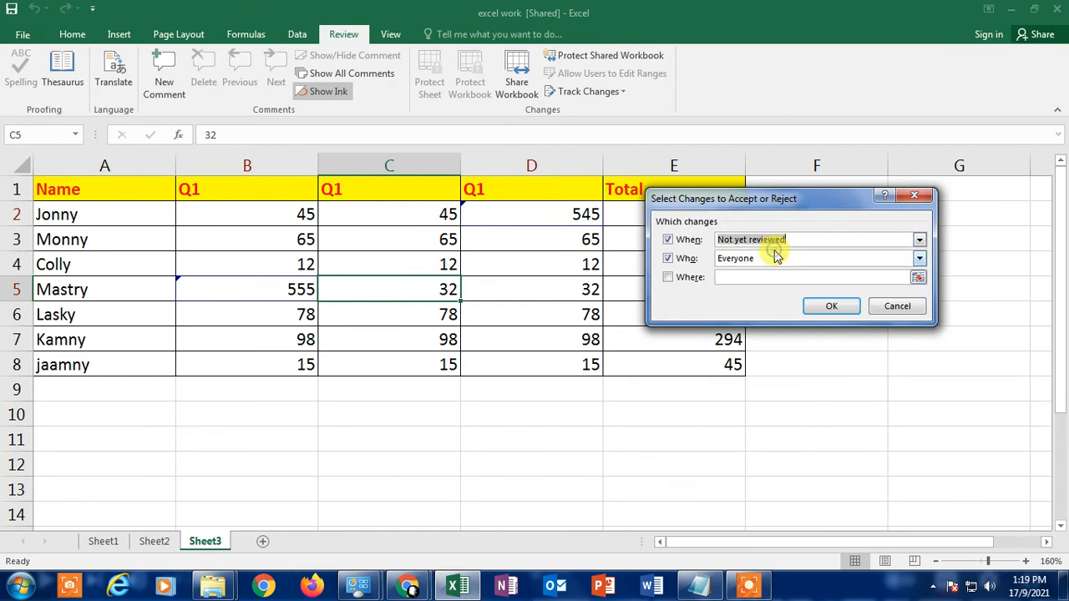
drag(829, 202, 788, 187)
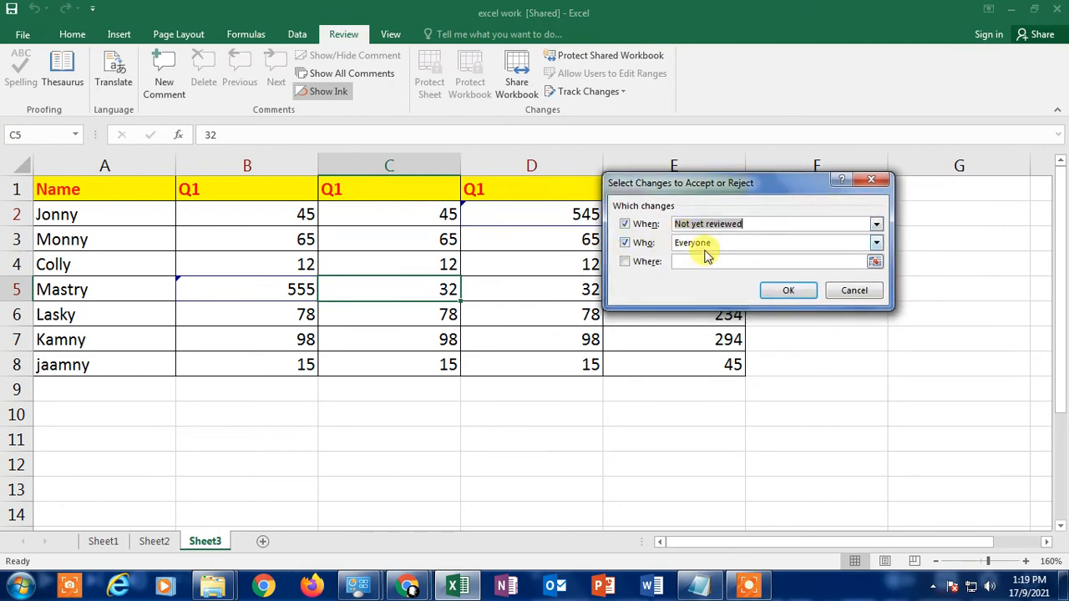
click(876, 243)
click(720, 258)
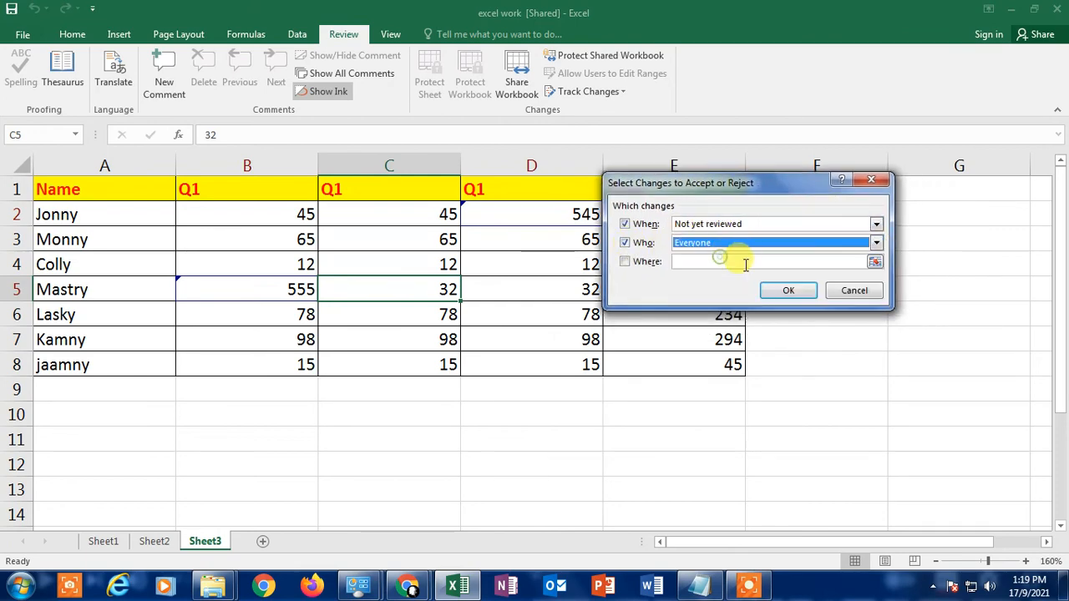
click(683, 262)
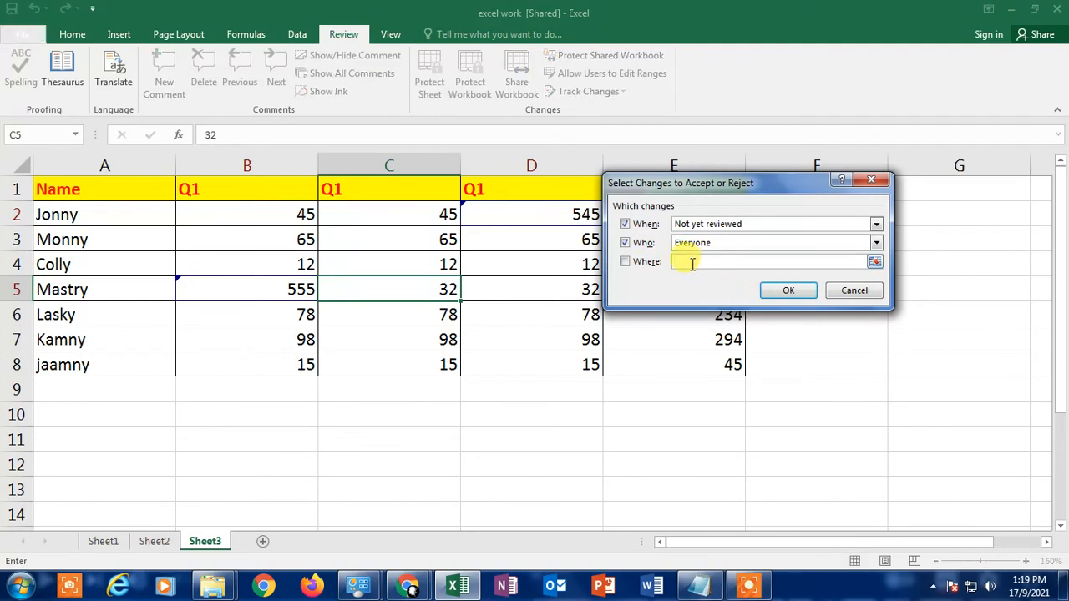
click(787, 290)
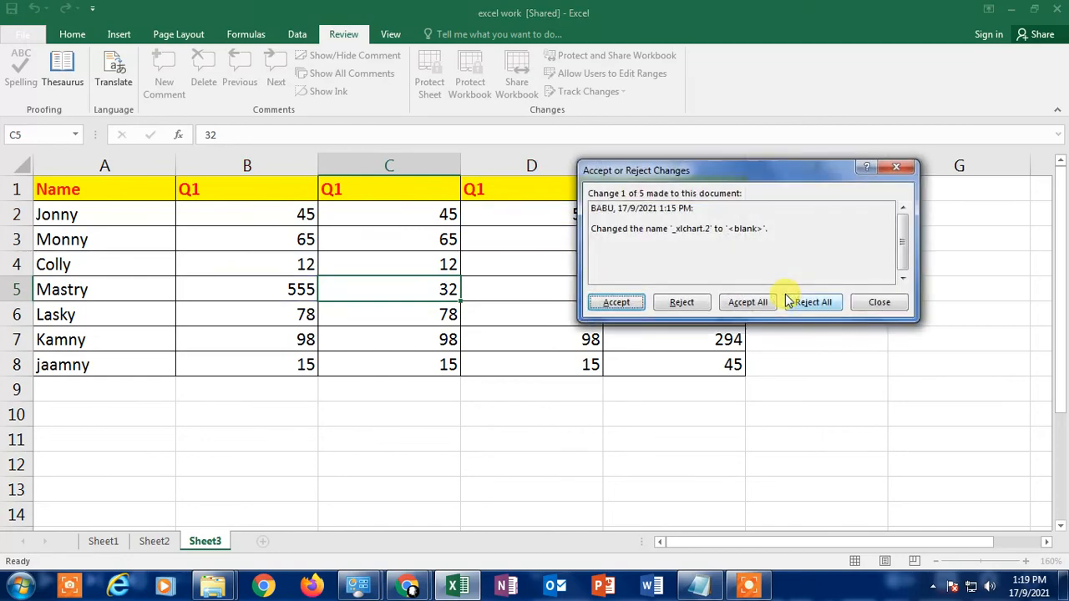
Step: Read the first listed change, then accept all tracked changes in the workbook
drag(740, 170, 681, 167)
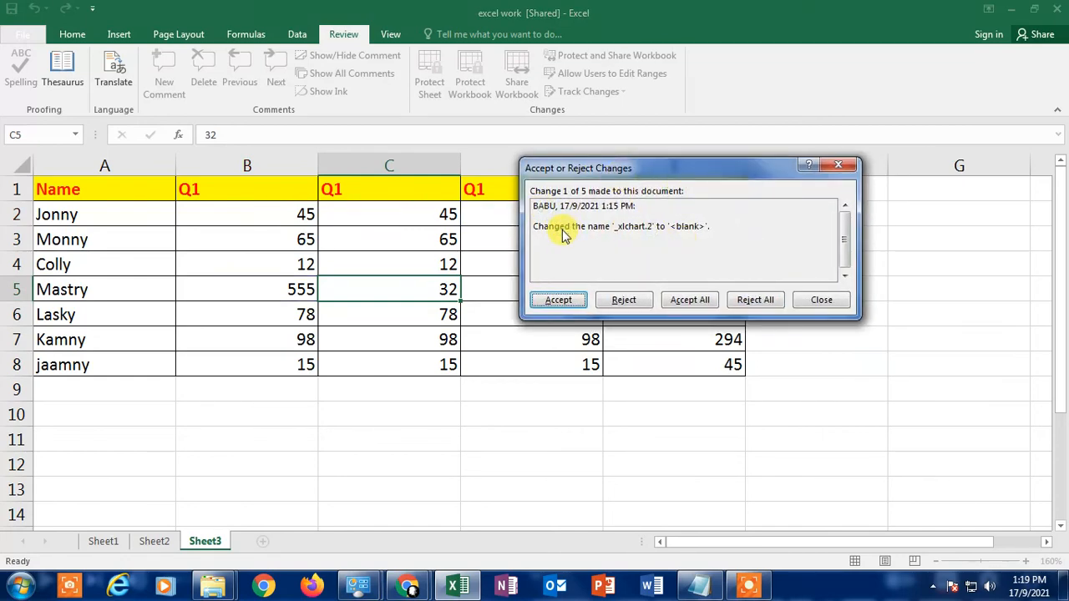
drag(647, 172, 698, 211)
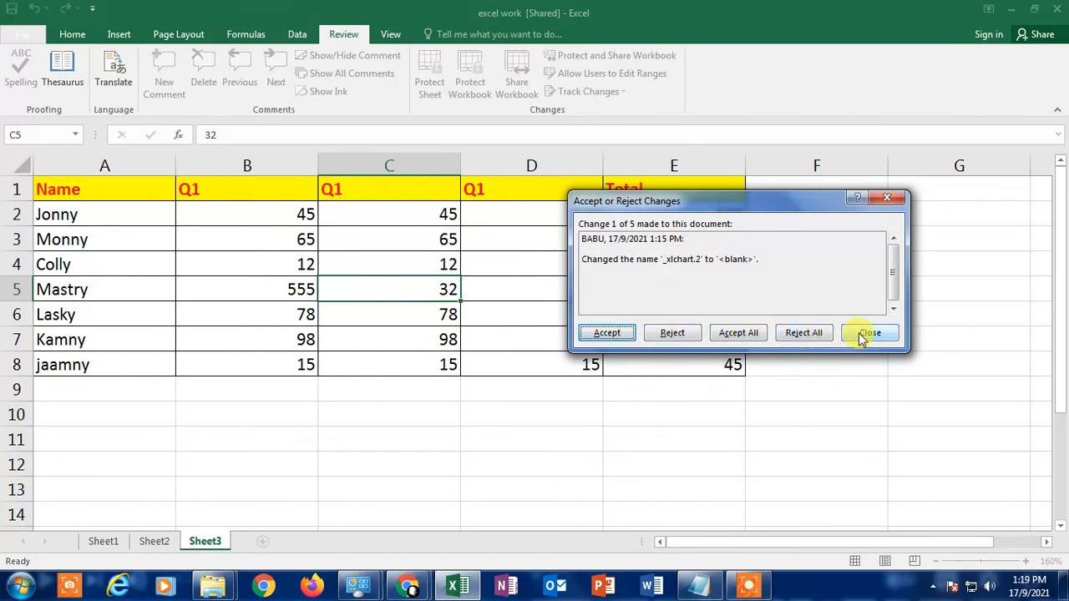
click(740, 334)
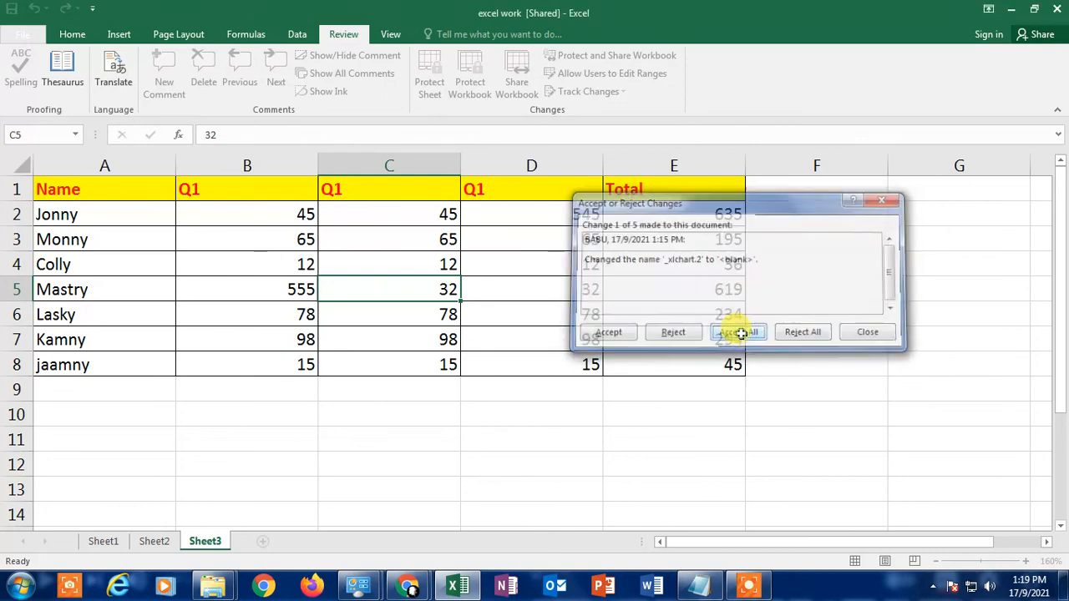
Step: Check the edited cells D2 and B5 after the review, then show the desktop
click(545, 298)
click(516, 212)
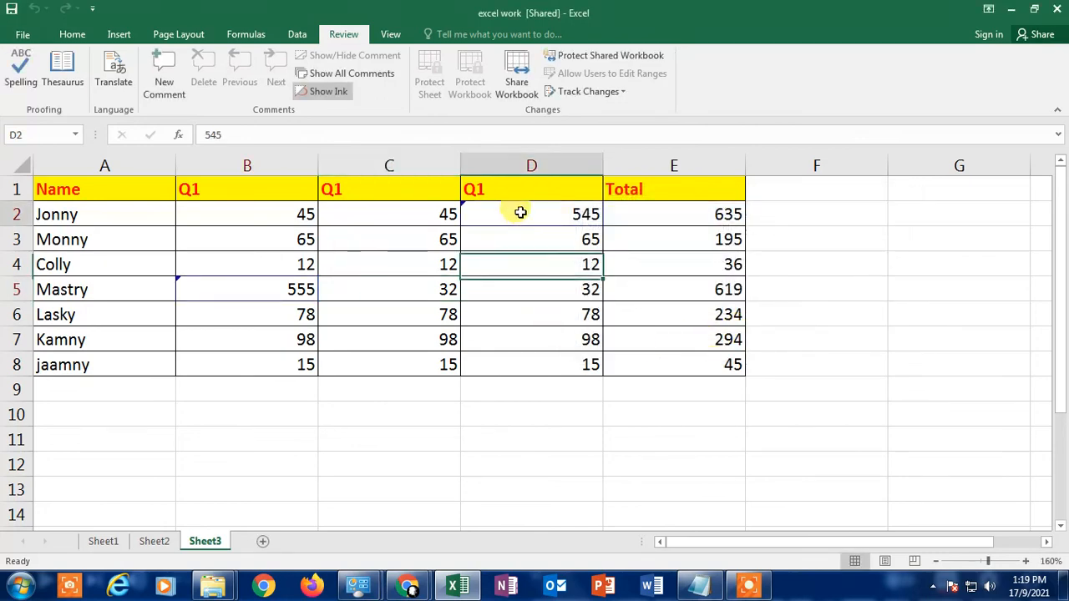
click(227, 289)
click(514, 214)
click(262, 291)
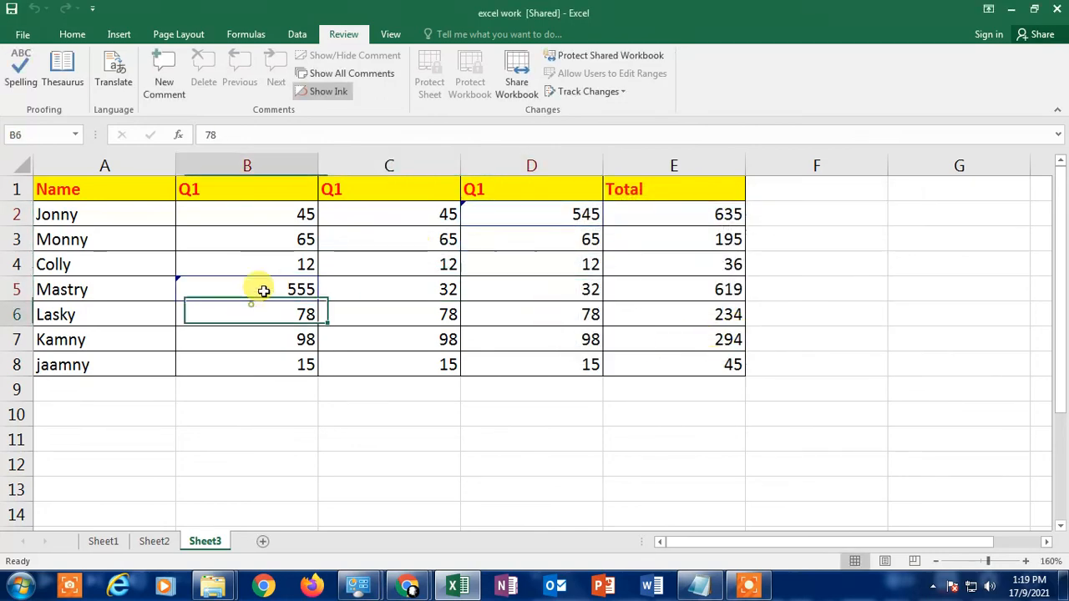
click(494, 221)
click(253, 307)
click(496, 241)
click(417, 247)
click(518, 212)
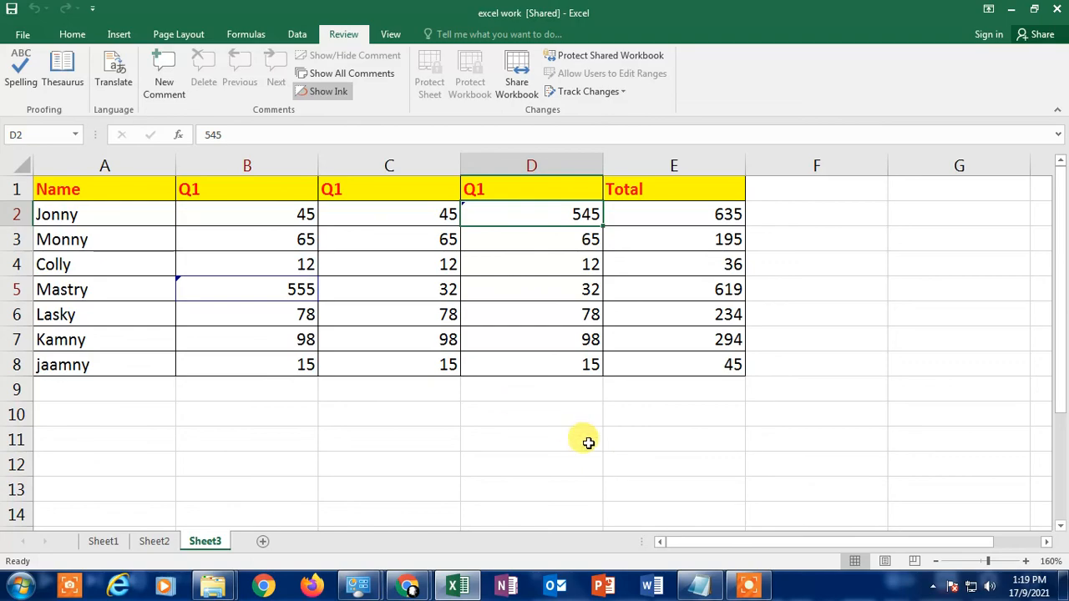
key(super+d)
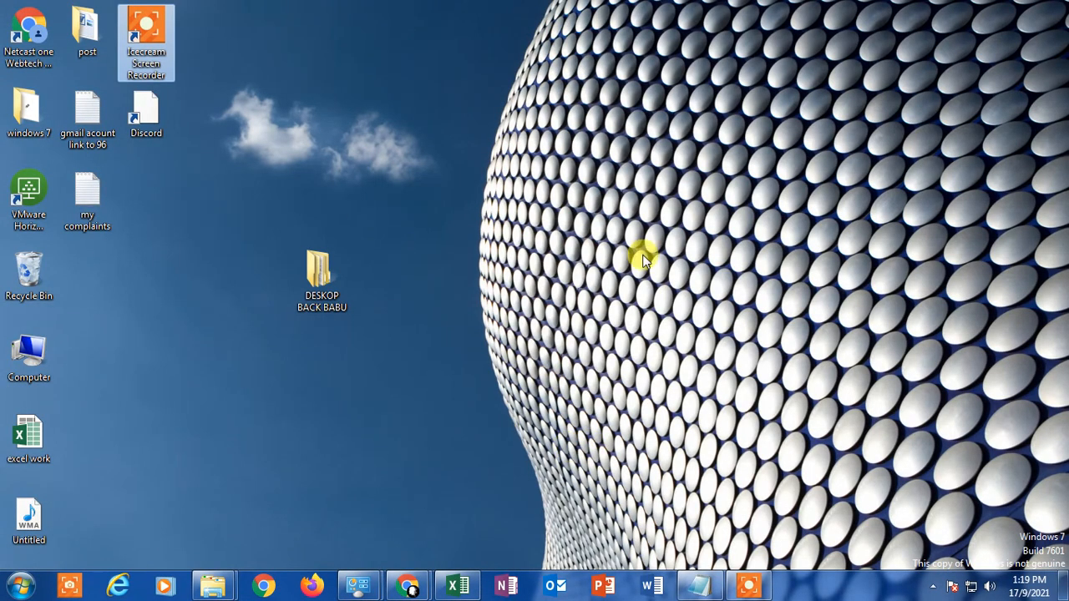